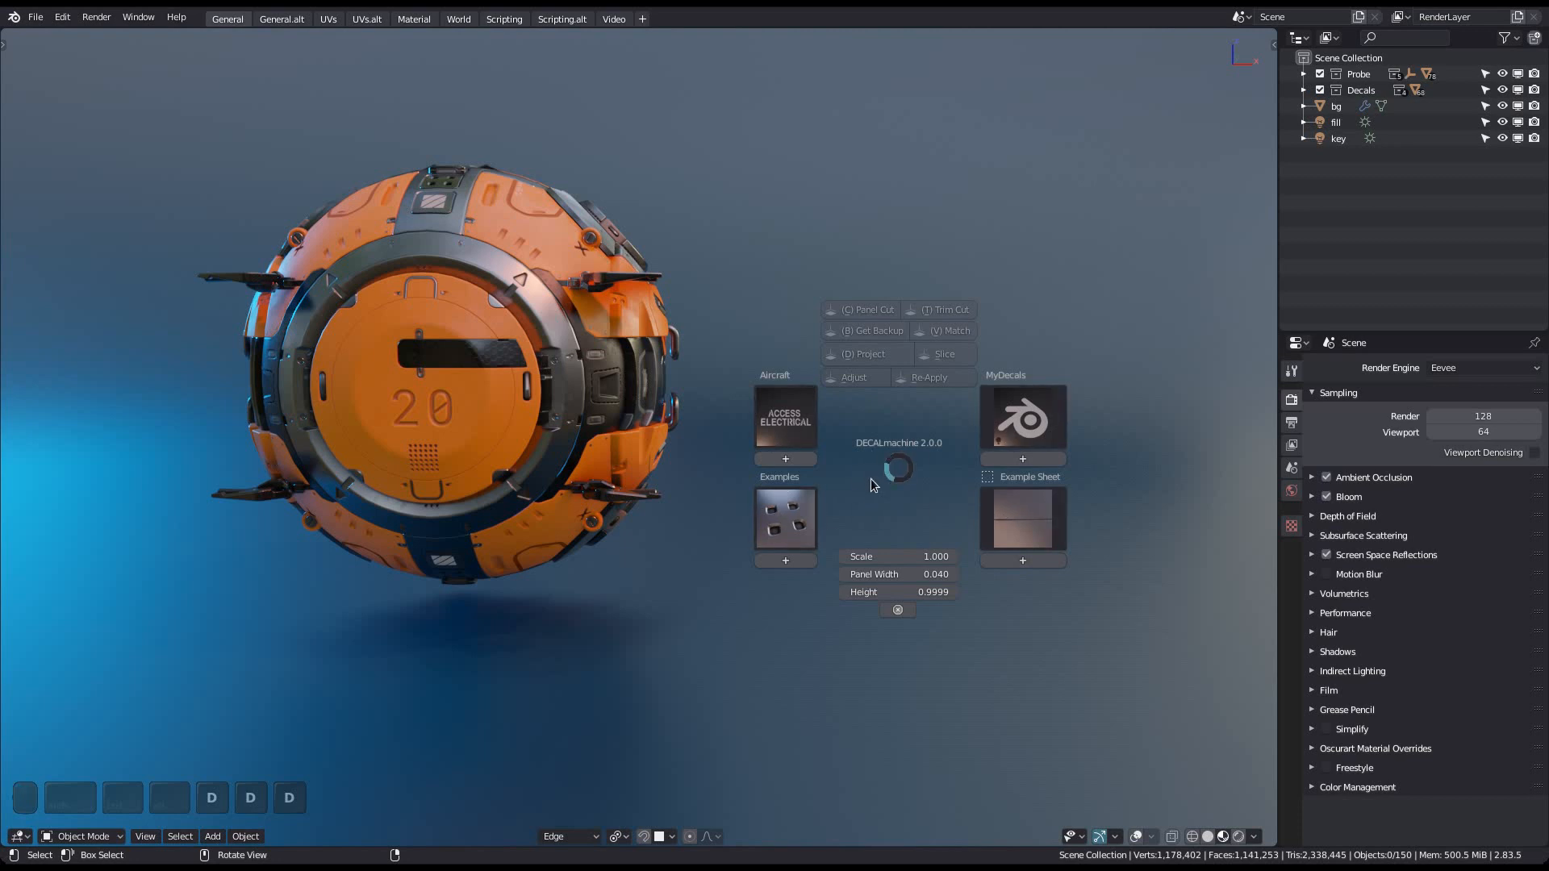
Bring up the DECALmachine pie menu in the viewport and dismiss it
key(Escape)
key(d)
key(Escape)
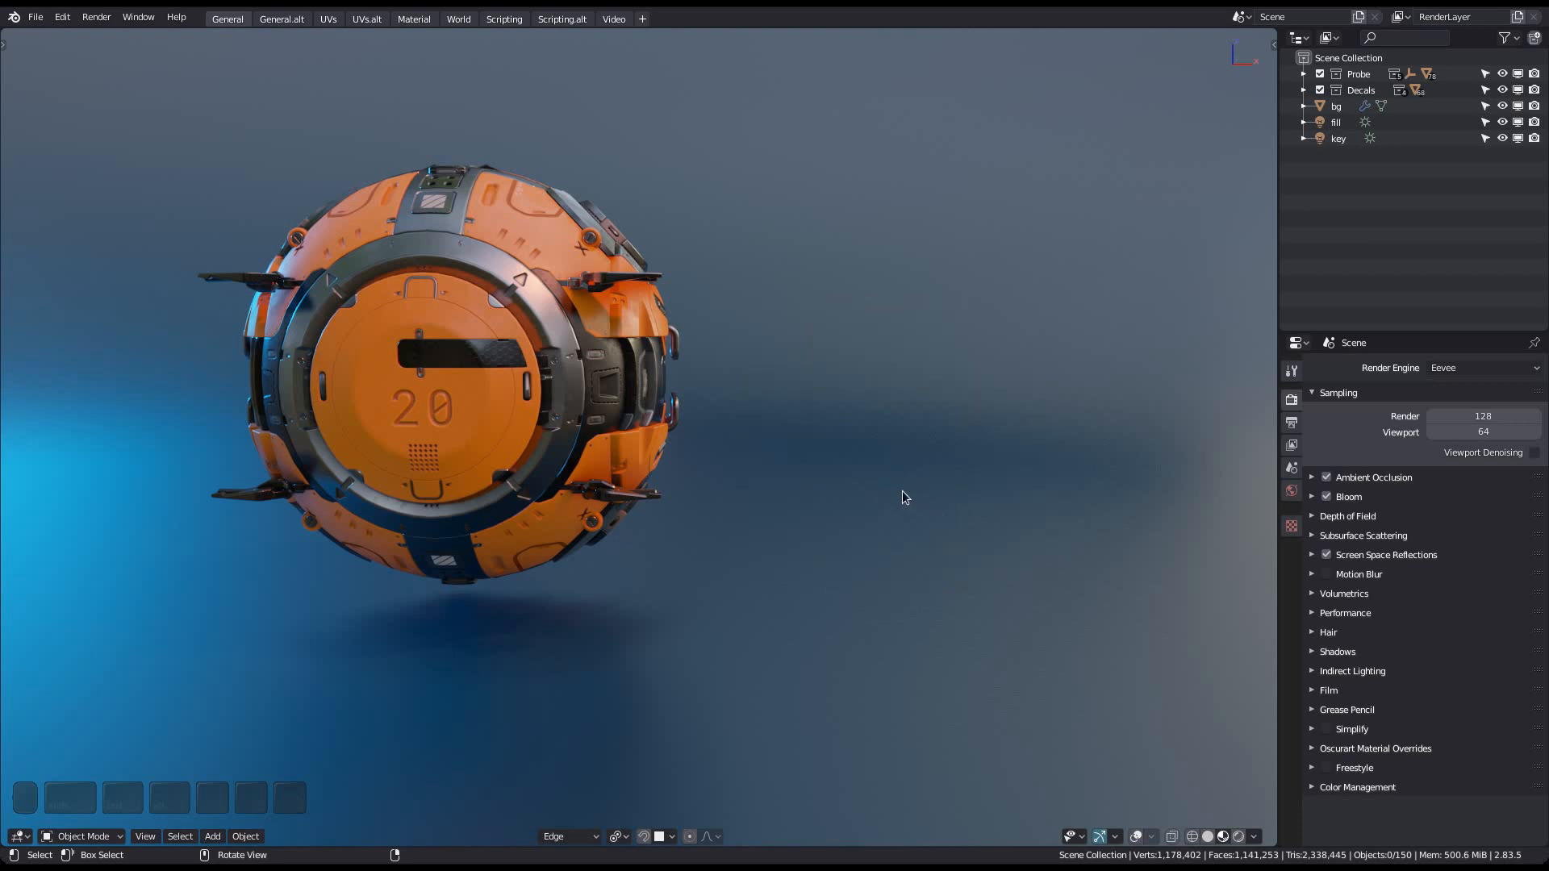
Examine the Pie Menus settings in the Interface preferences and close the preferences
key(ctrl+comma)
click(379, 172)
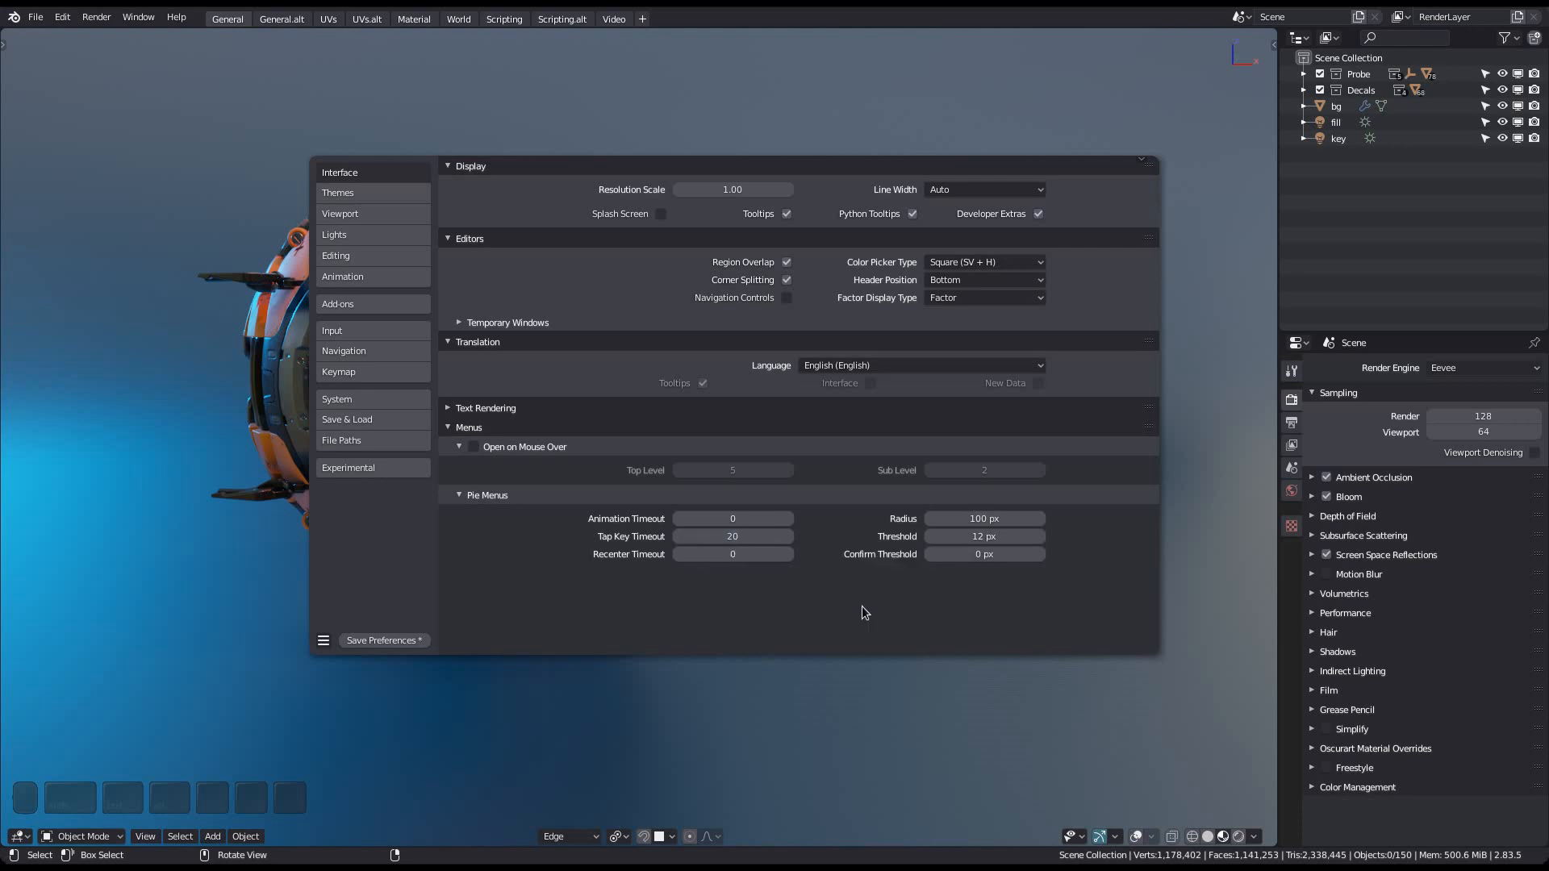
click(848, 690)
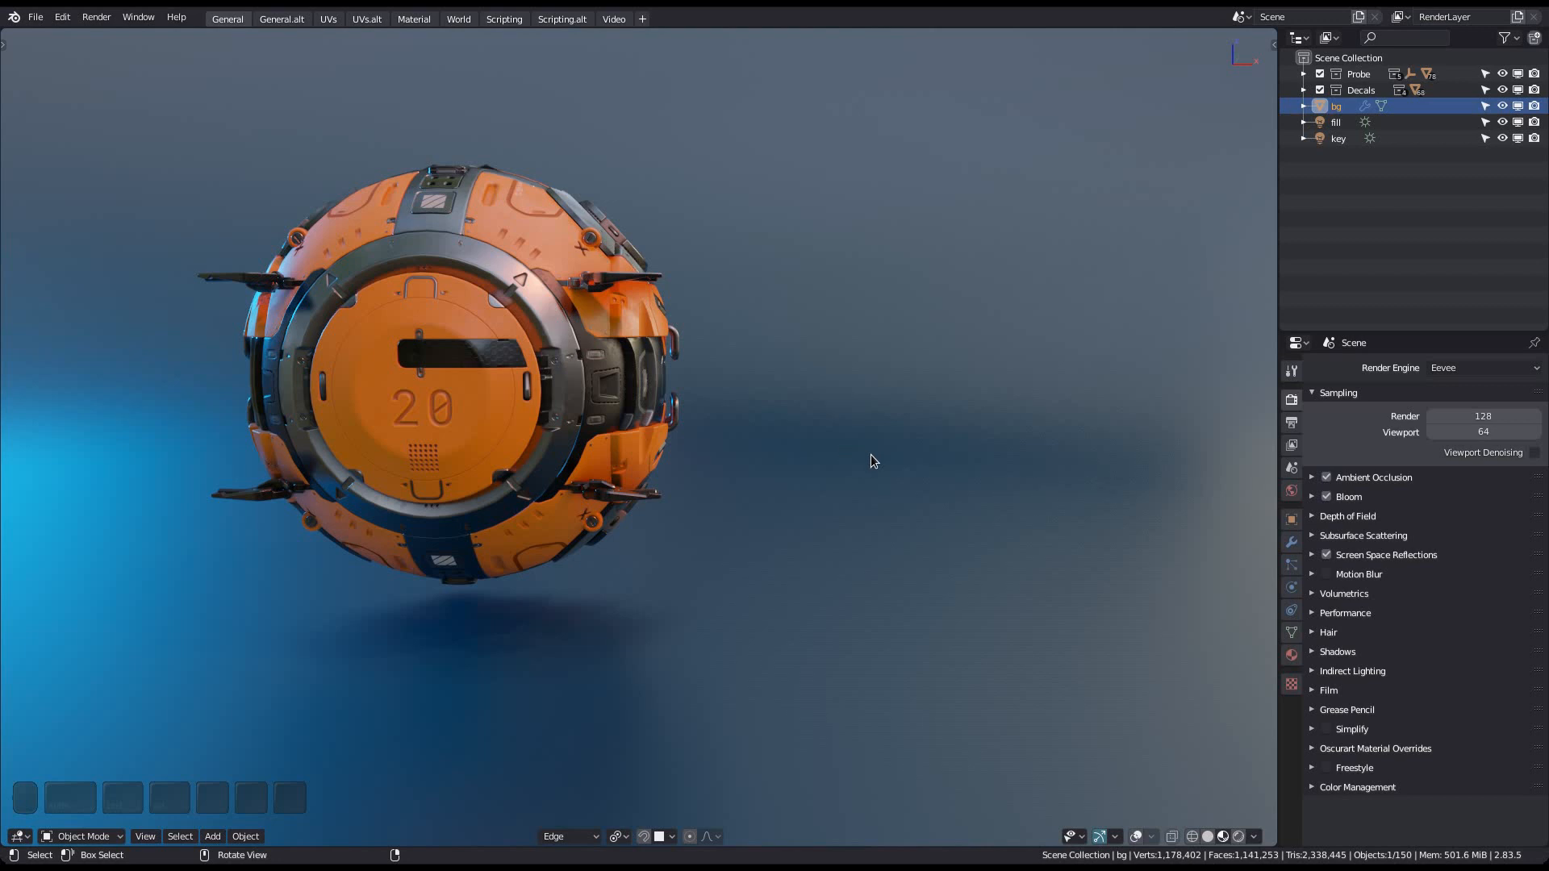
Show the viewport toolbar, activate the BoxCutter tool, and bring up its pie menu before dismissing it
key(t)
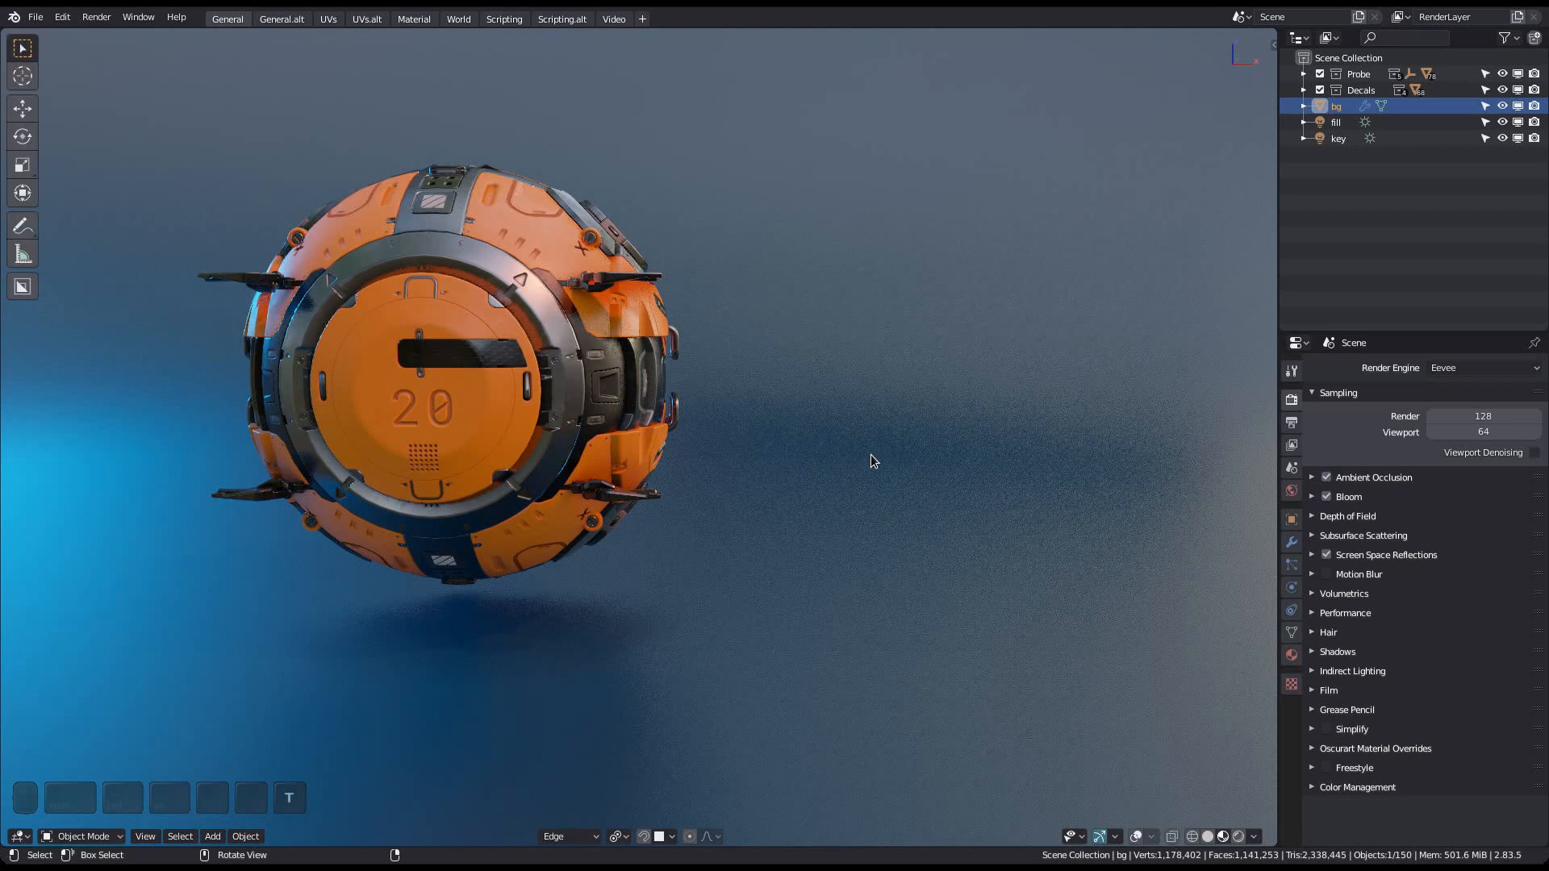
click(22, 286)
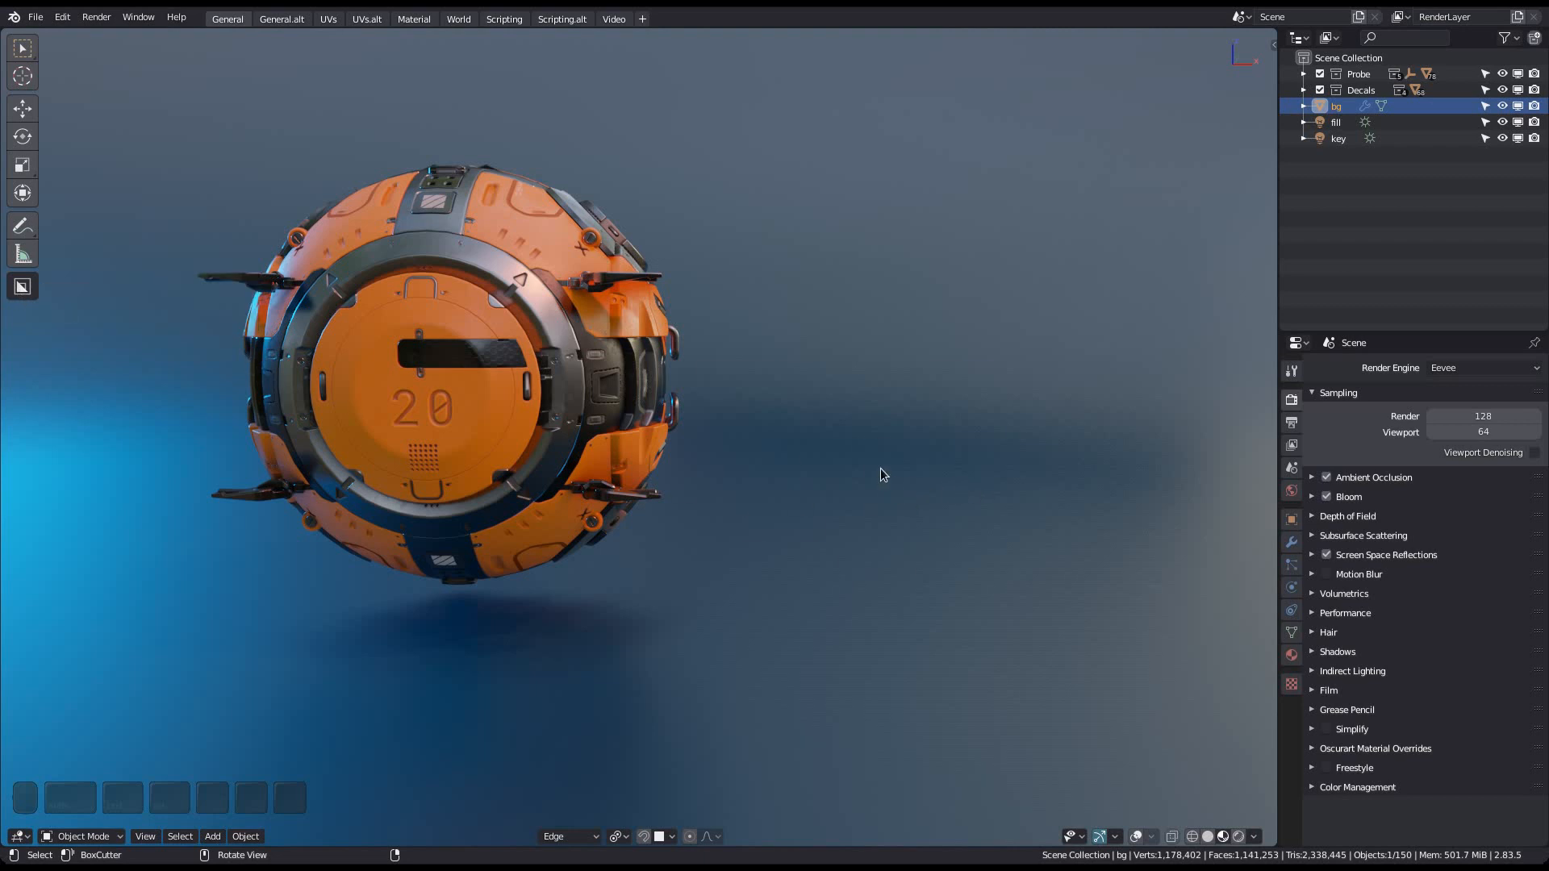
key(d)
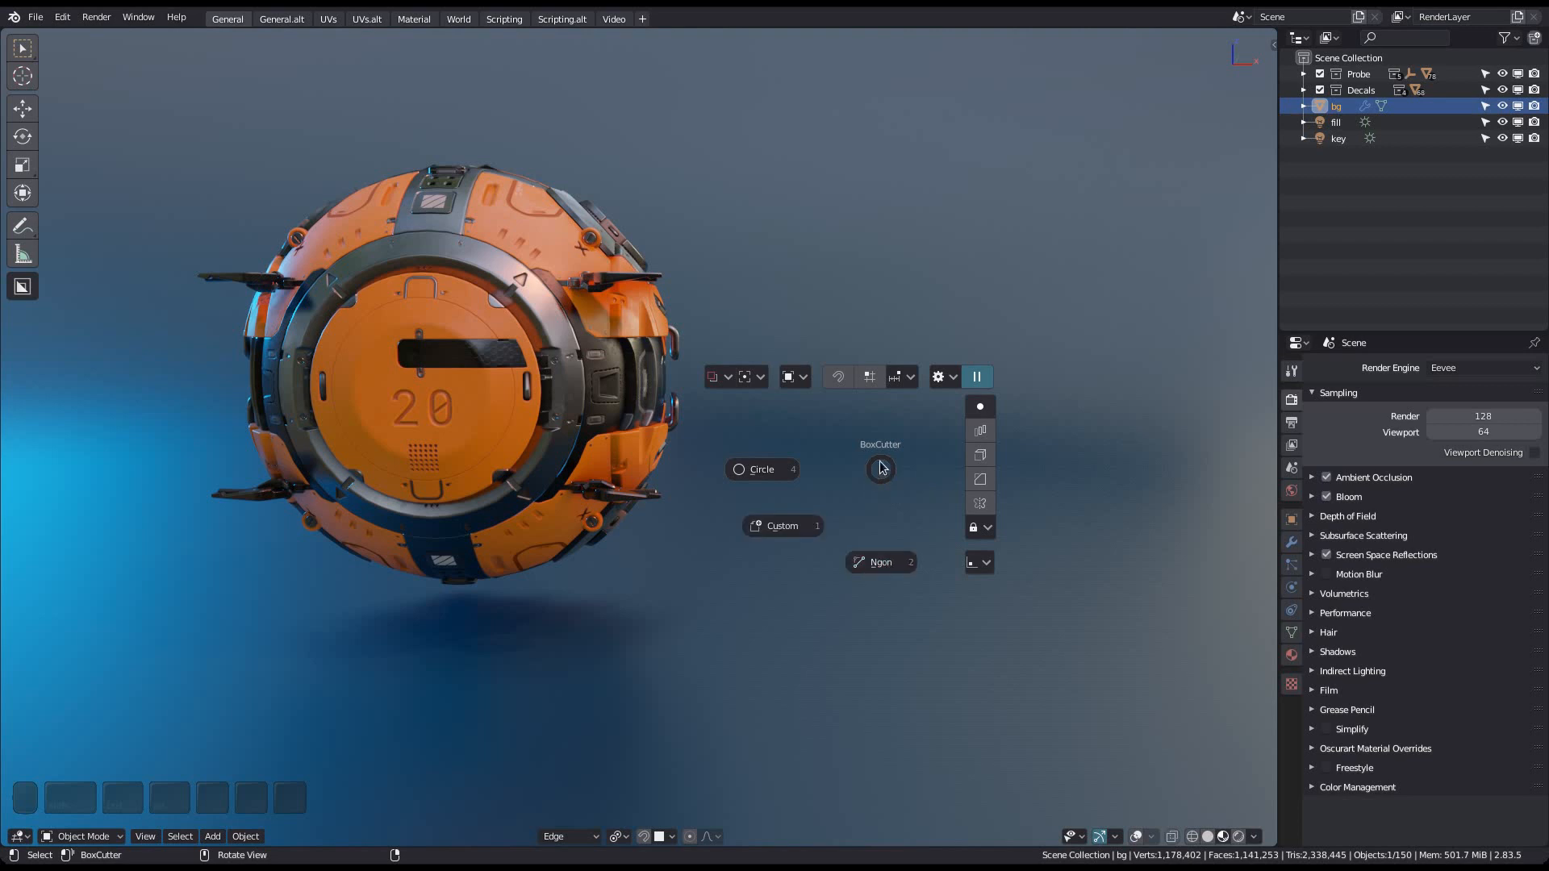
key(Escape)
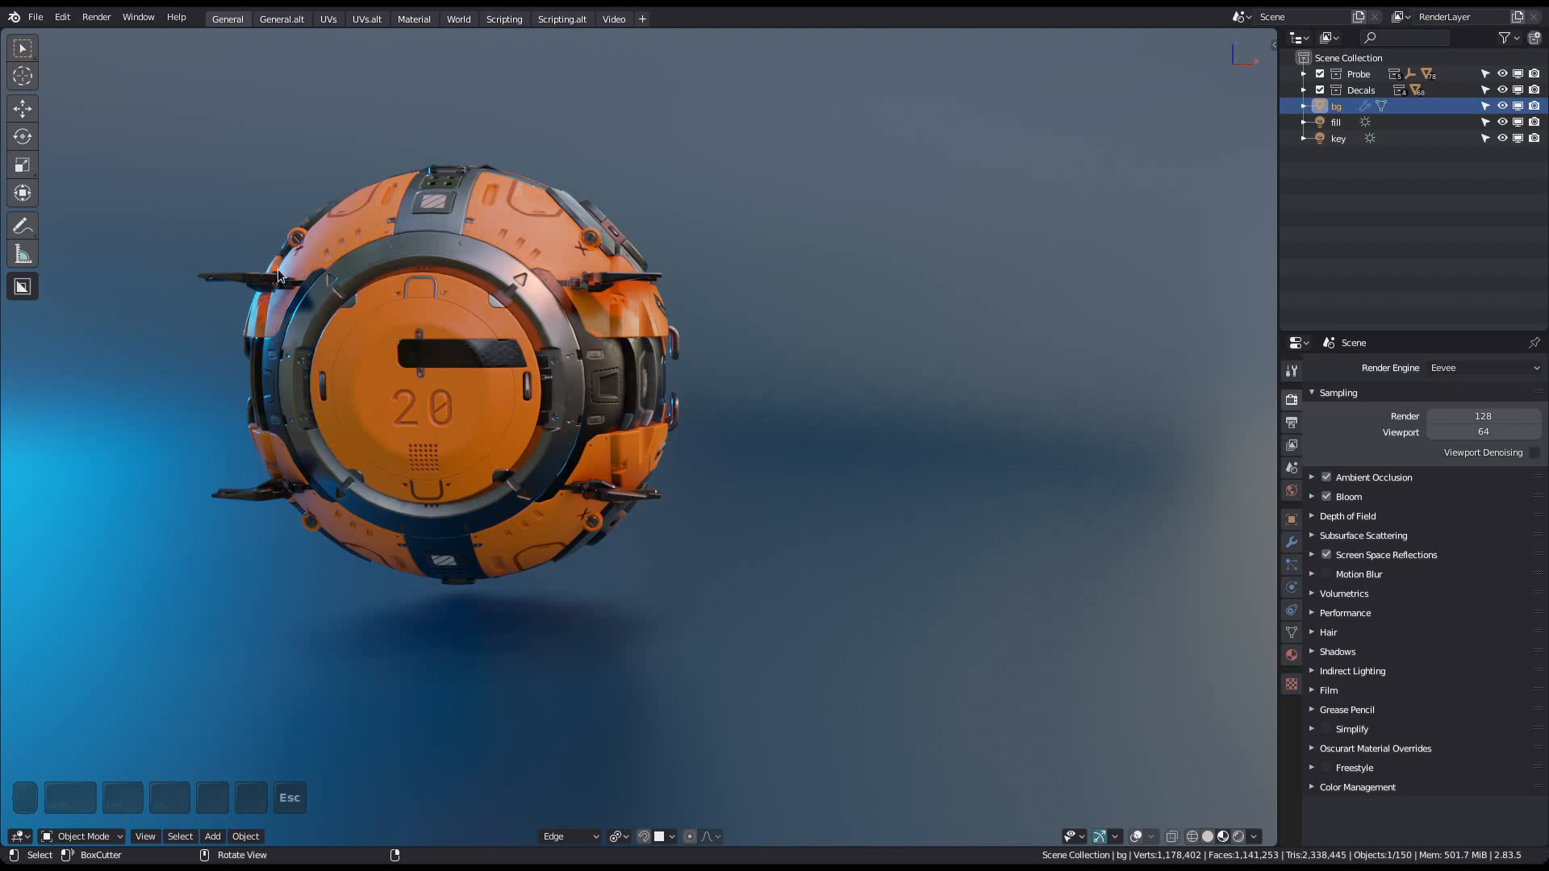
Compare the pie menus that appear with the Select Box tool and with the BoxCutter tool active
click(21, 50)
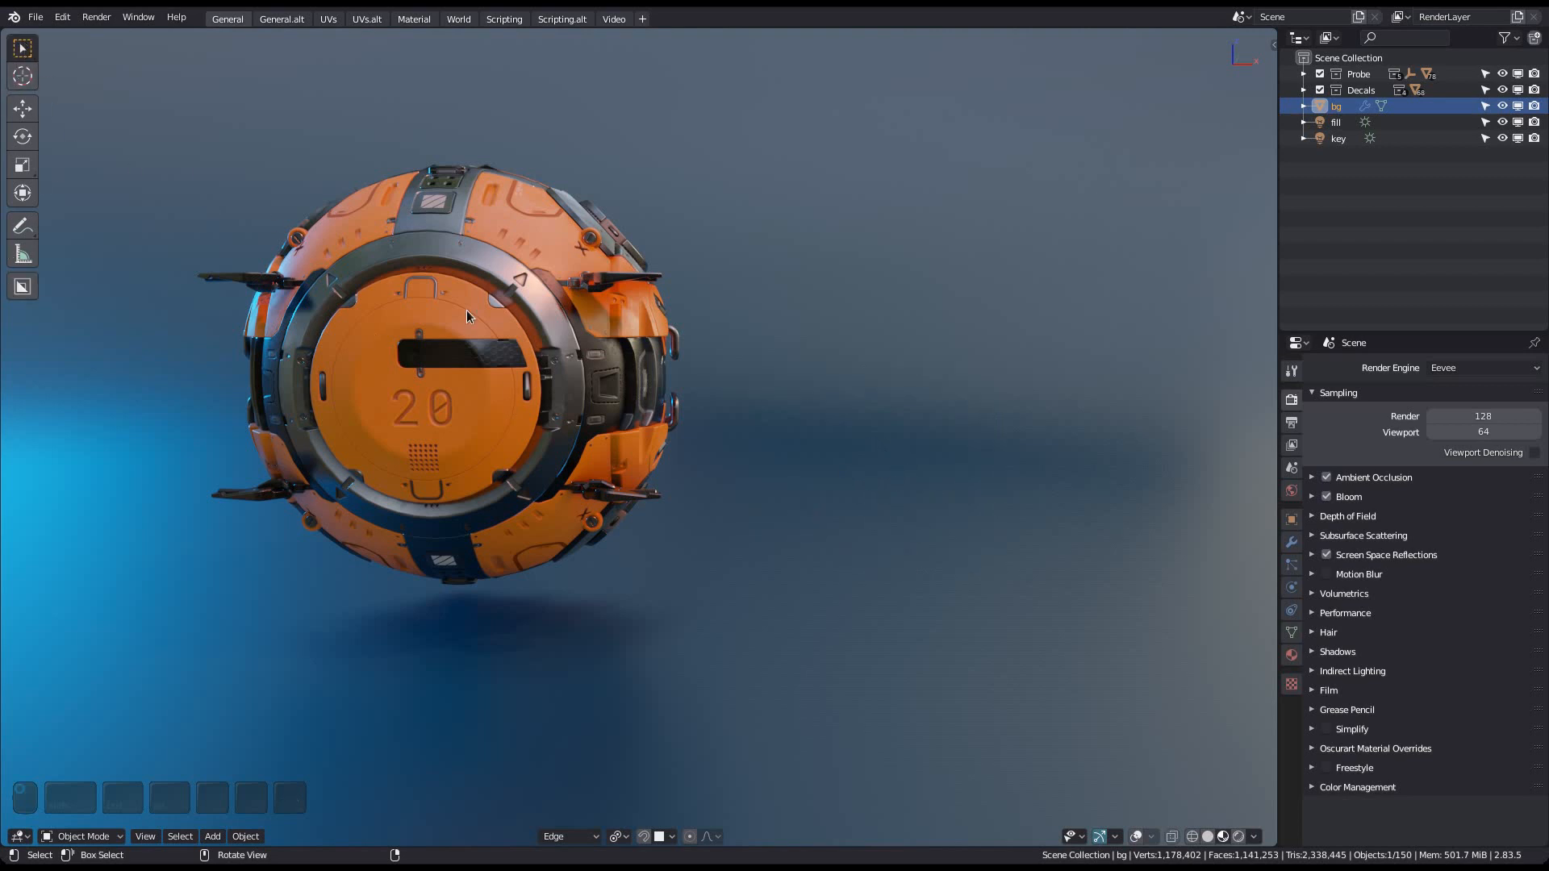
key(d)
key(Escape)
click(22, 283)
key(d)
key(Escape)
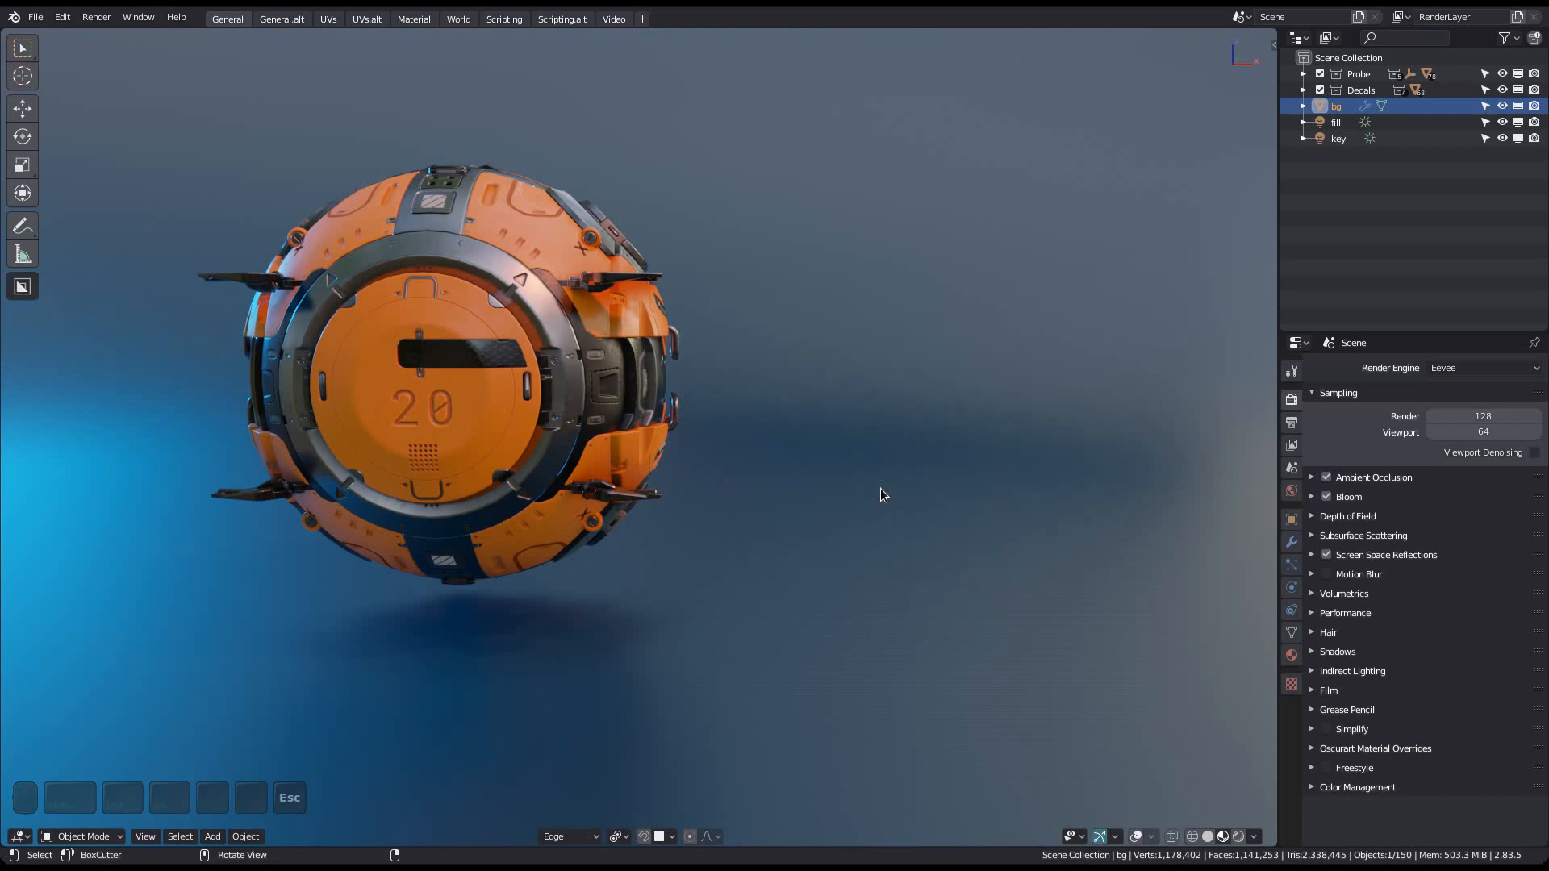
Search the add-on preferences for "dec", enlarge the window, and examine DECALmachine's pie menu keymaps
key(ctrl+comma)
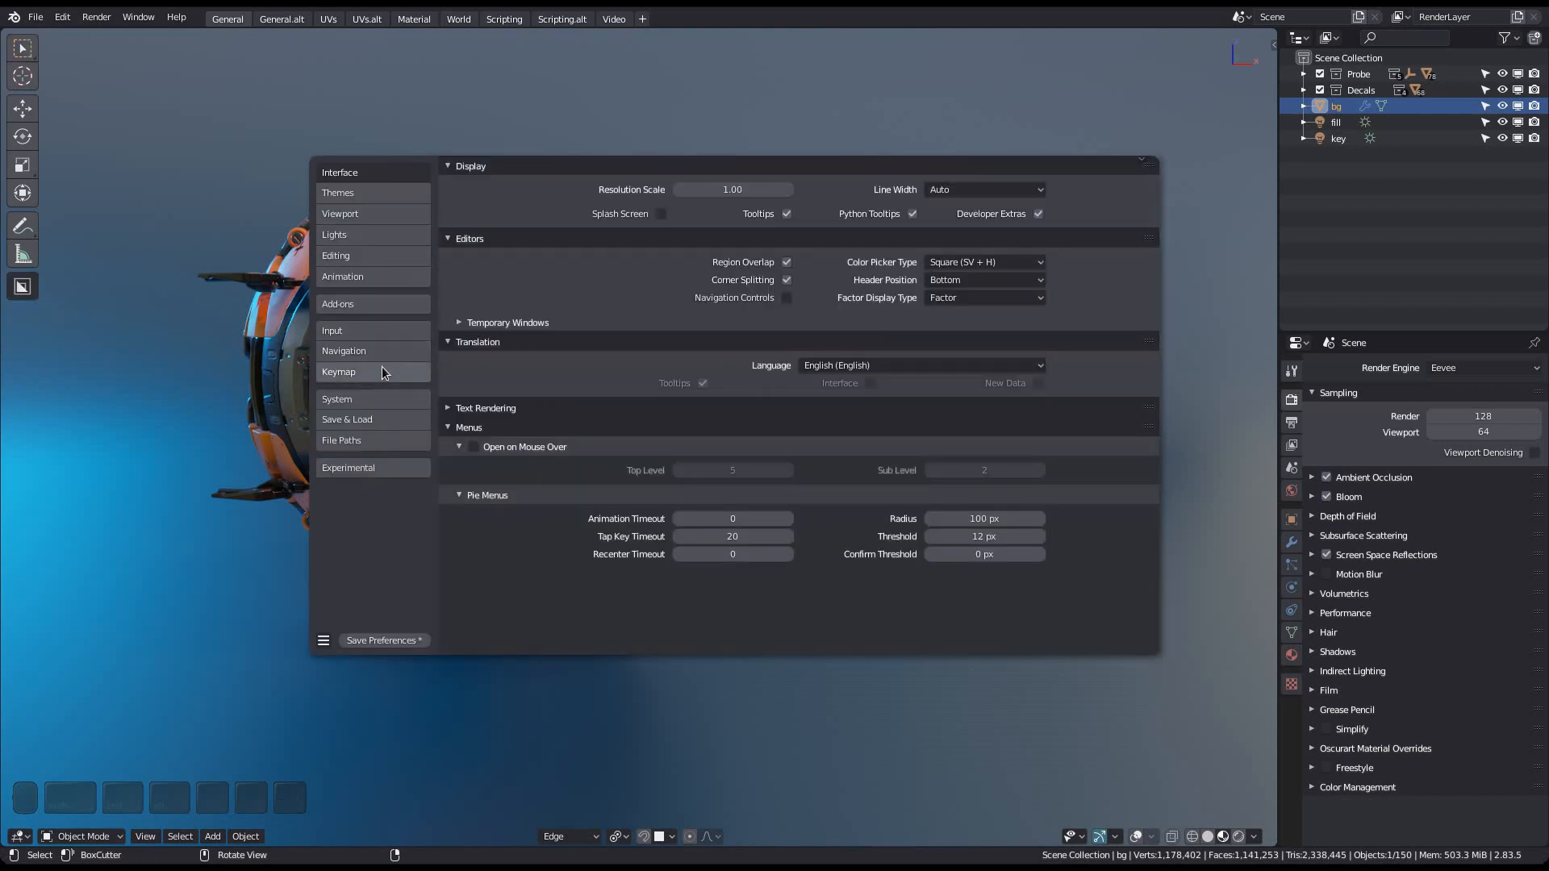
click(373, 305)
click(974, 192)
text(dec)
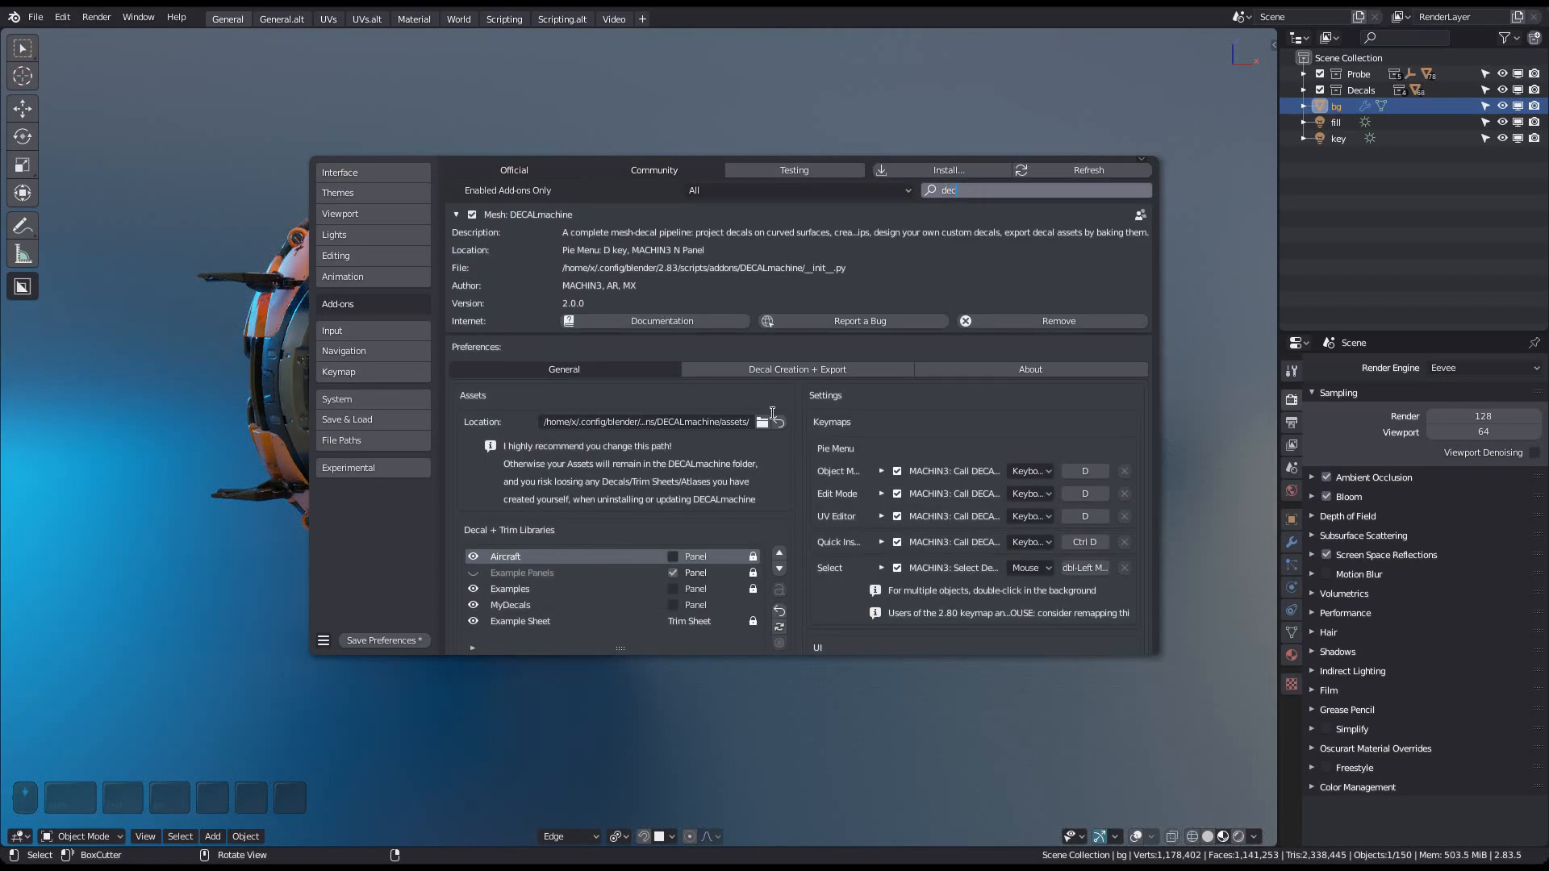
super+drag(995, 607, 772, 595)
super+right_drag(771, 595, 1203, 684)
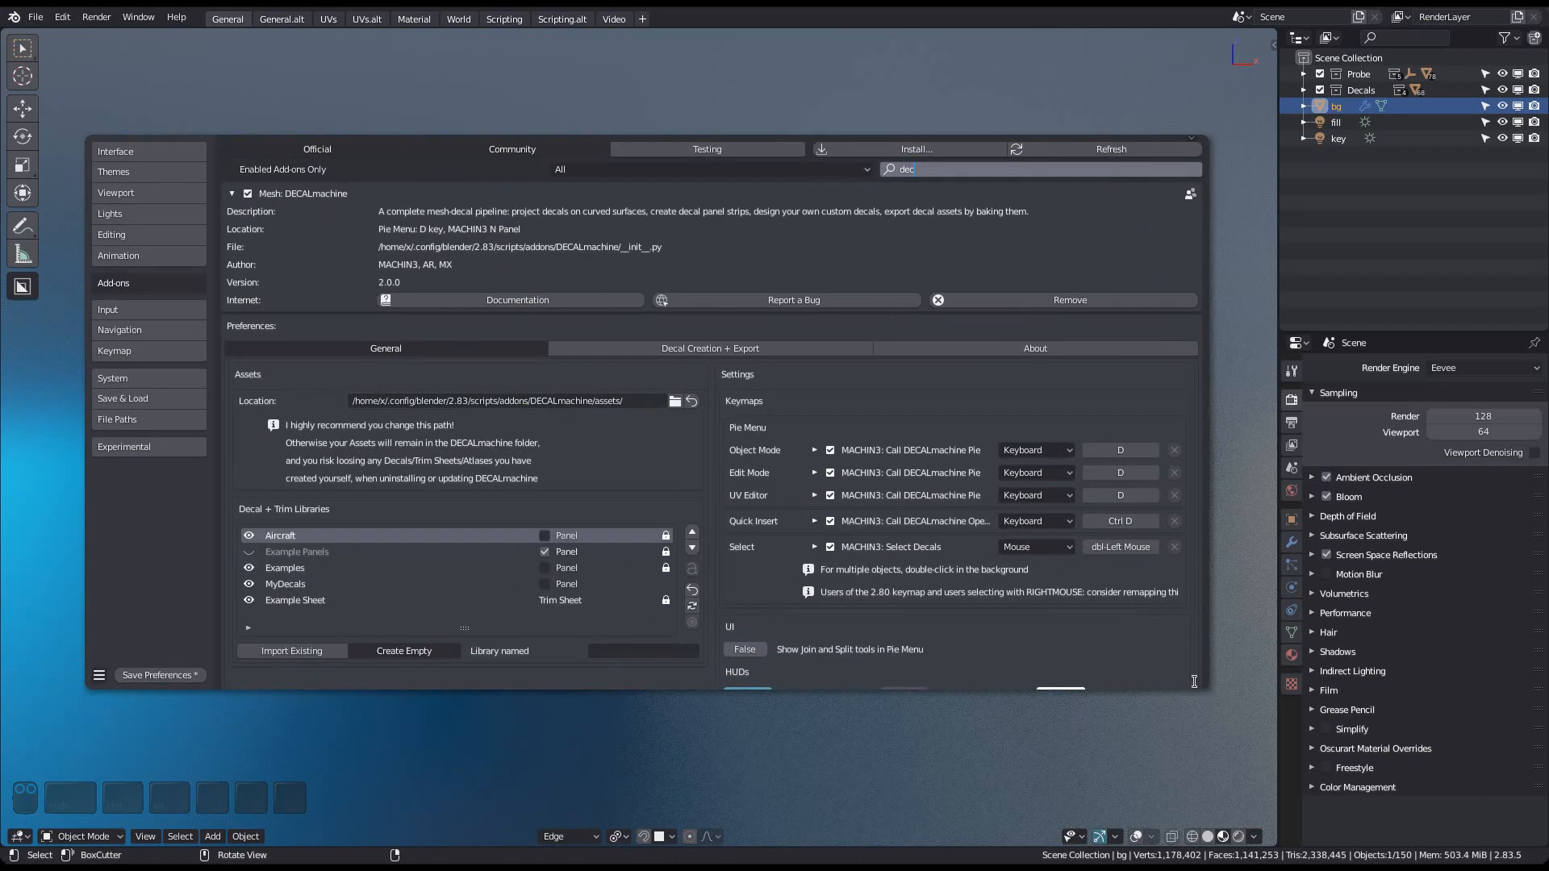
super+drag(964, 647, 1062, 648)
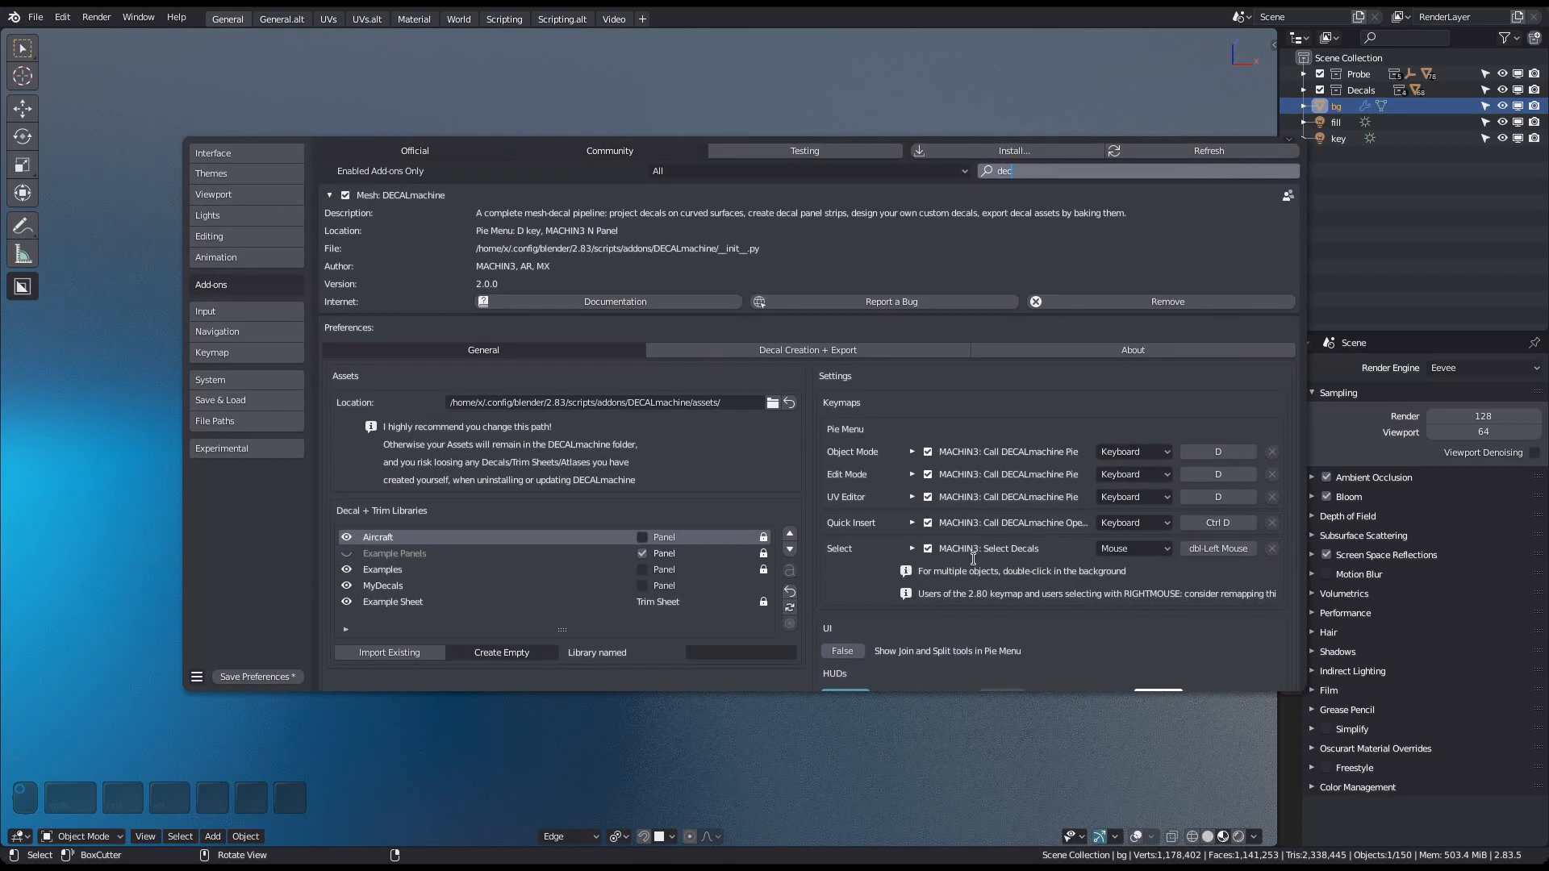
click(724, 93)
Return to the Select Box tool and browse the Examples, Aircraft and Example Sheet libraries in the DECALmachine pie menu
click(23, 48)
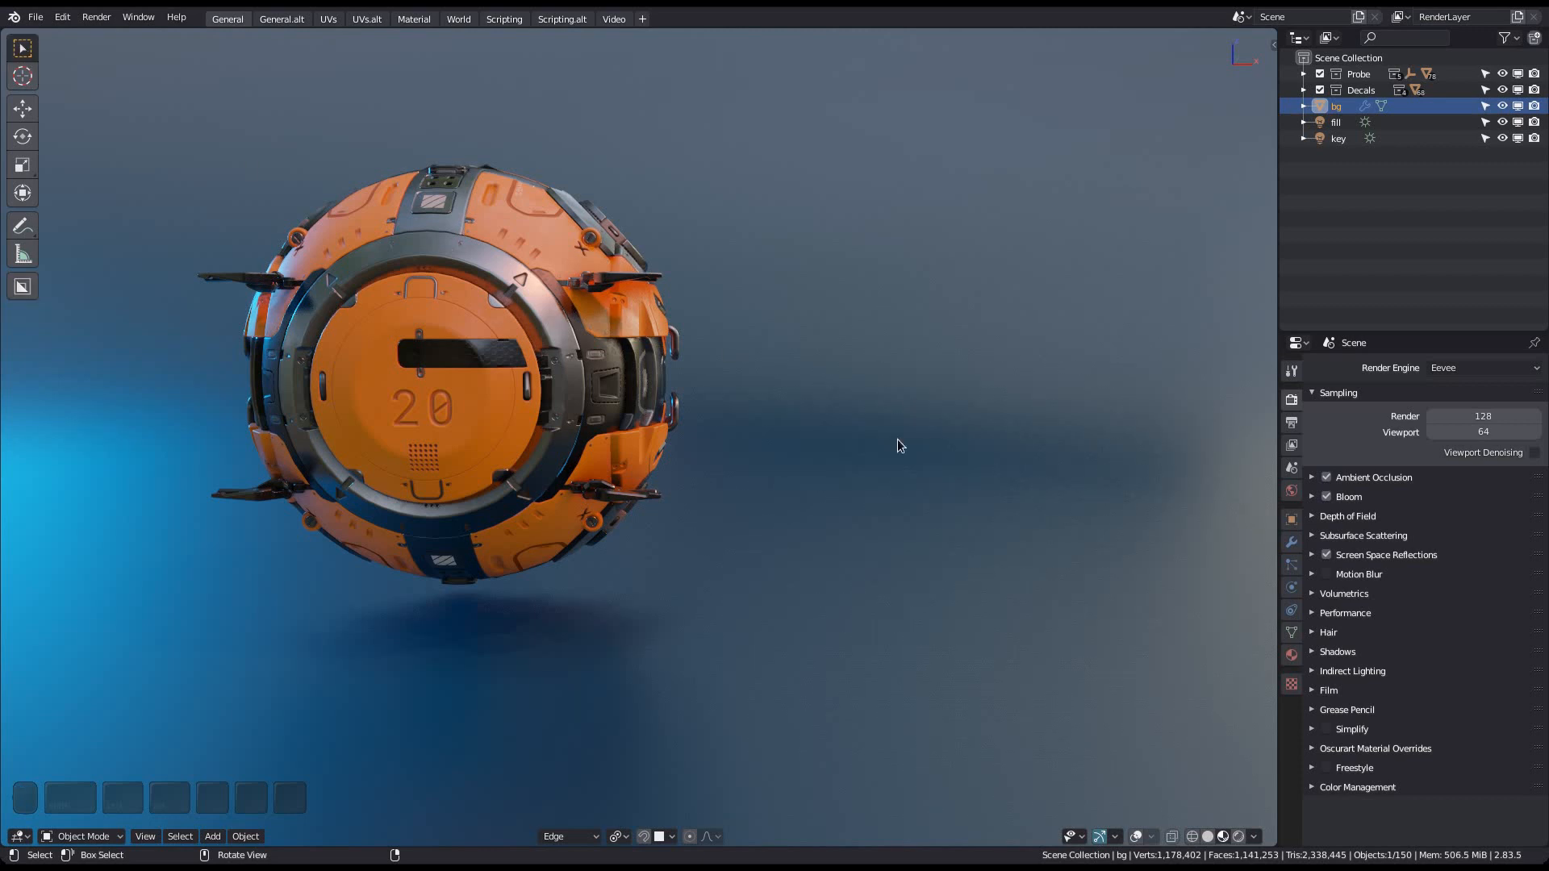
key(d)
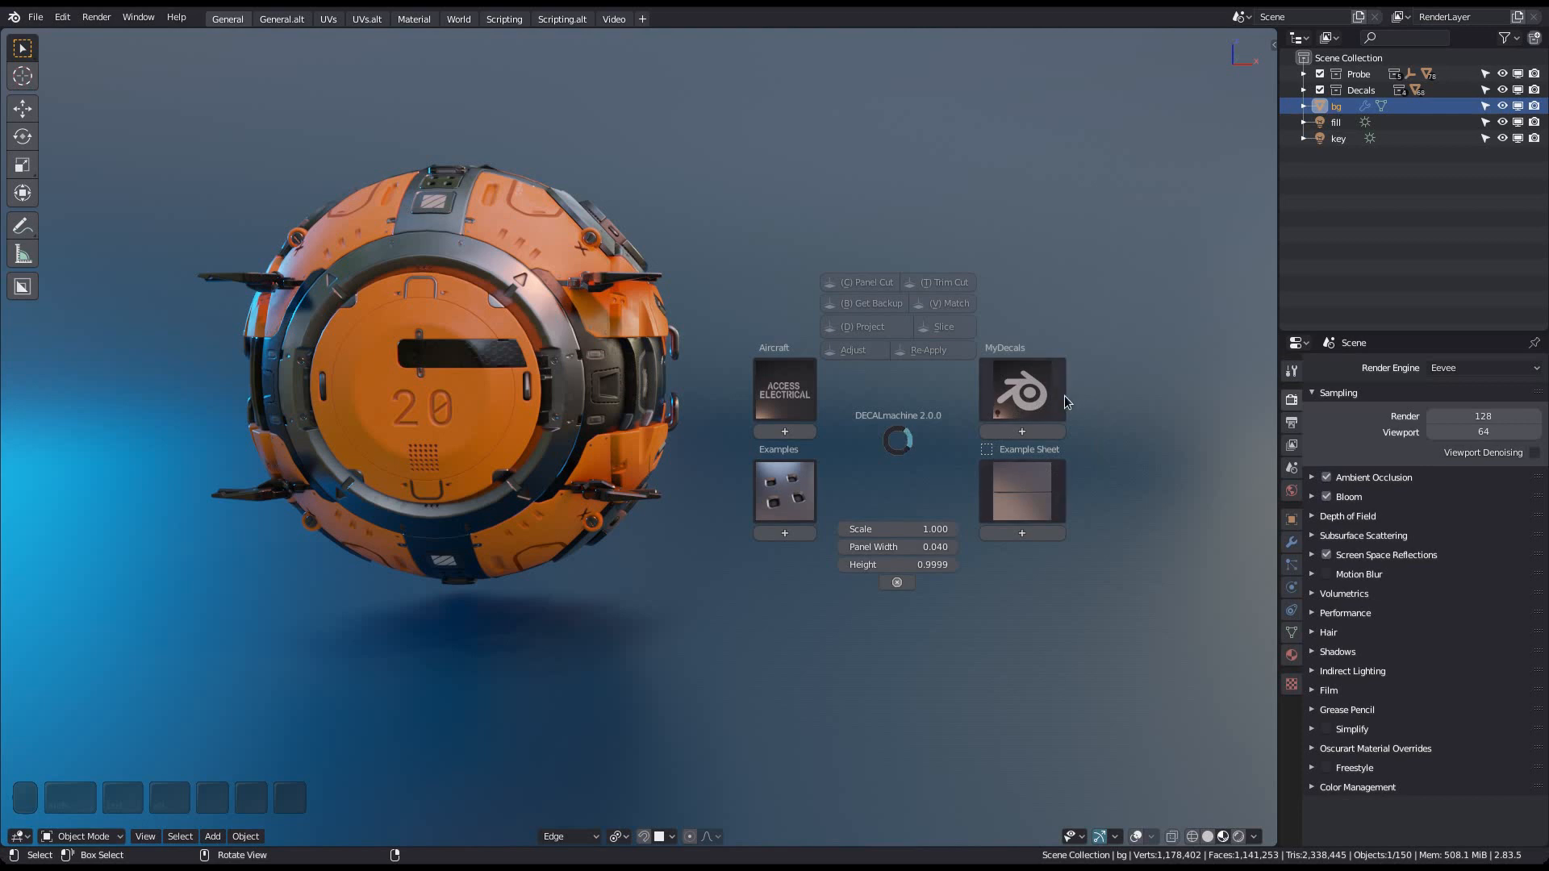
click(789, 490)
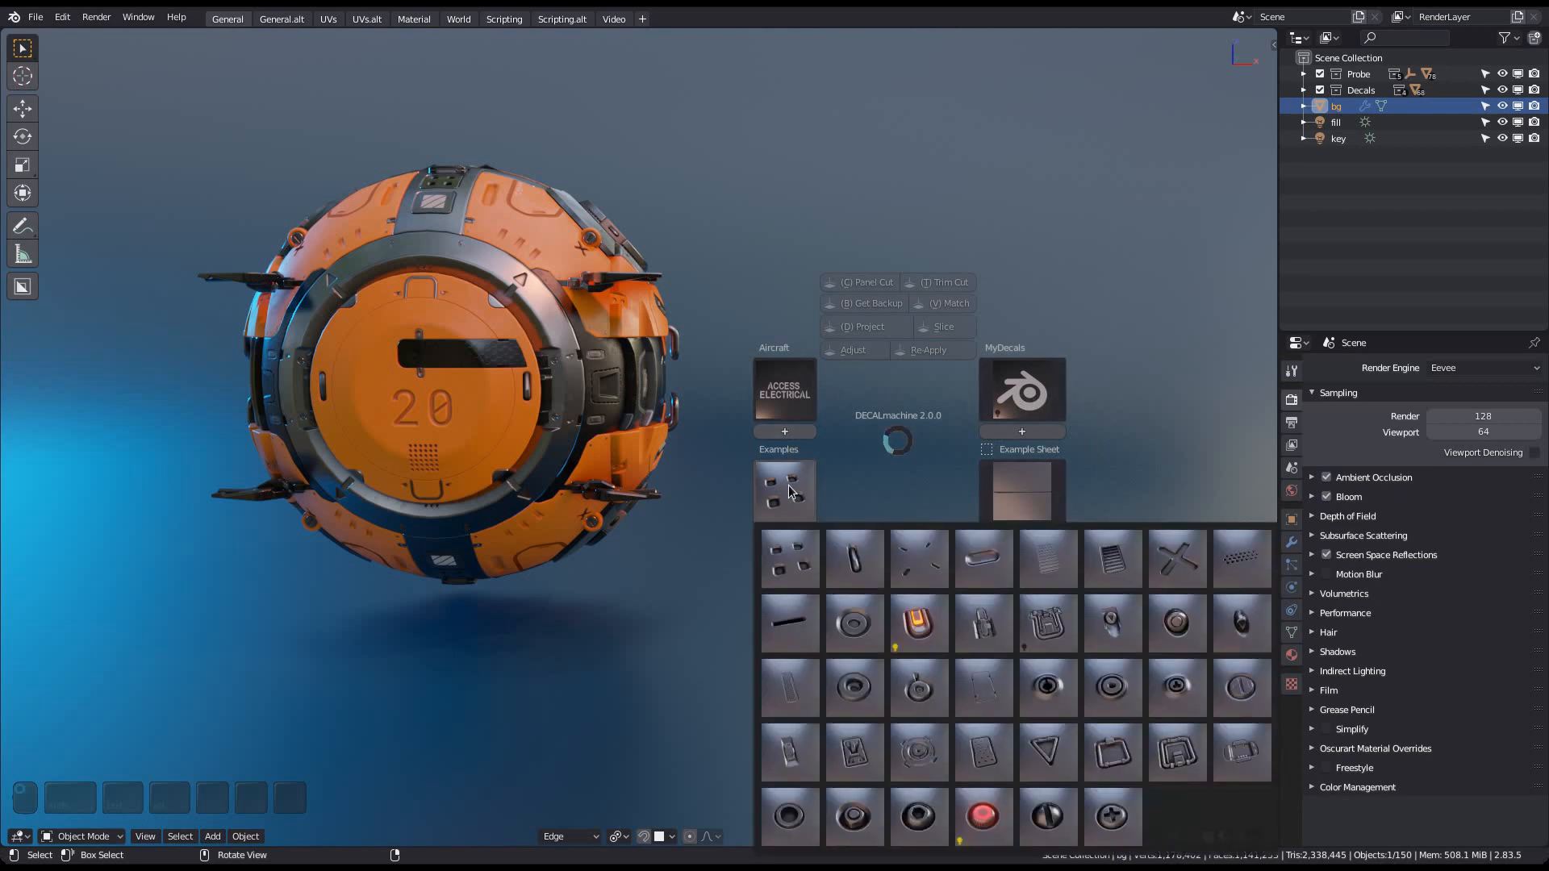
mouse_move(786, 397)
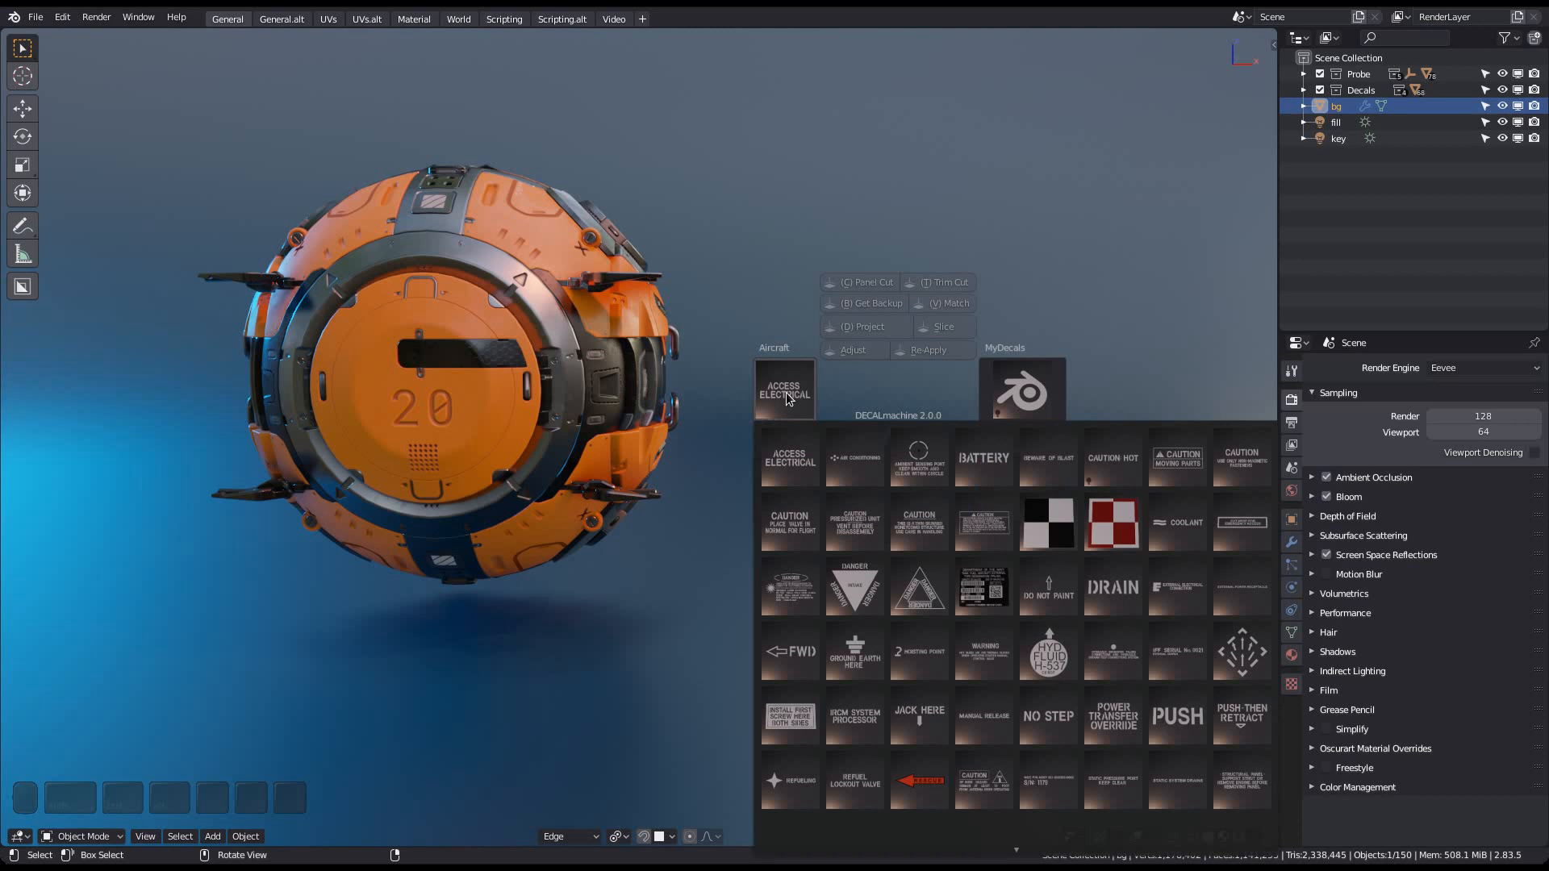
mouse_move(972, 400)
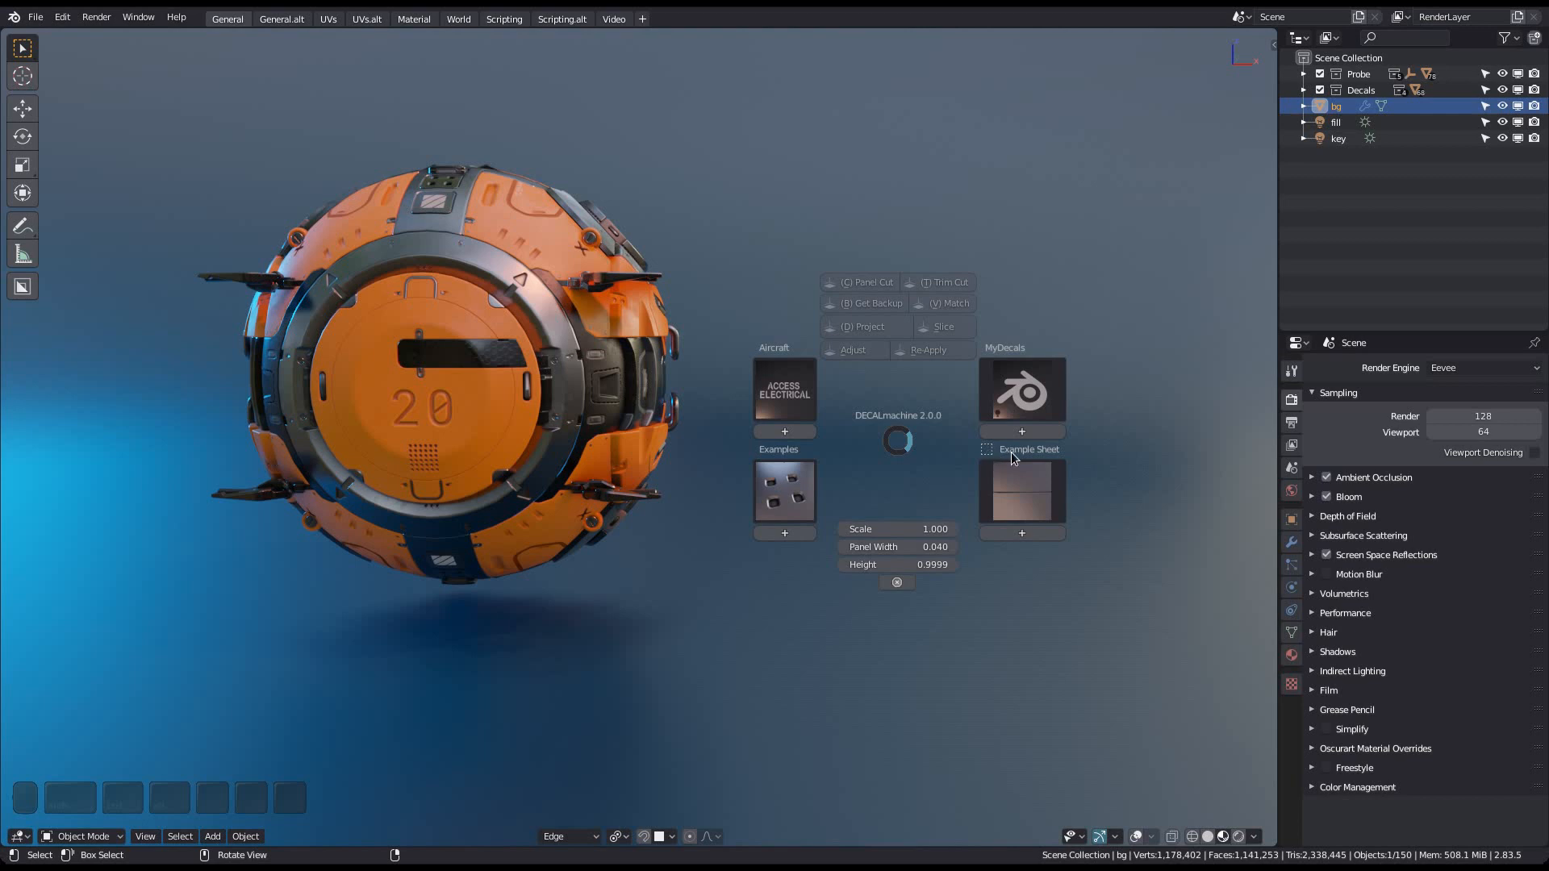
click(1043, 482)
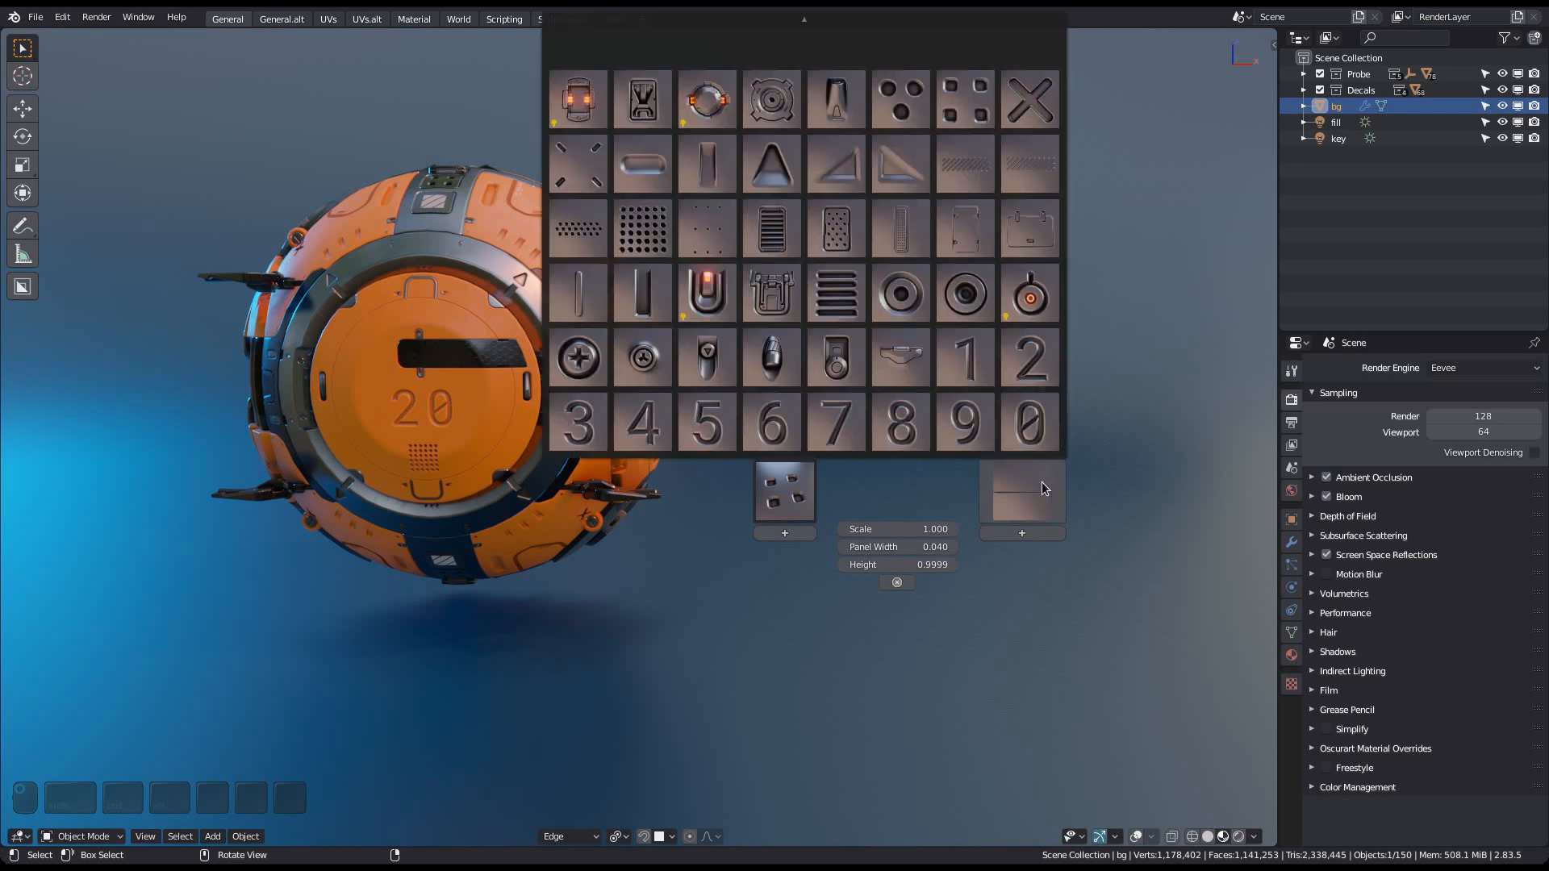
scroll(837, 149, up, 3)
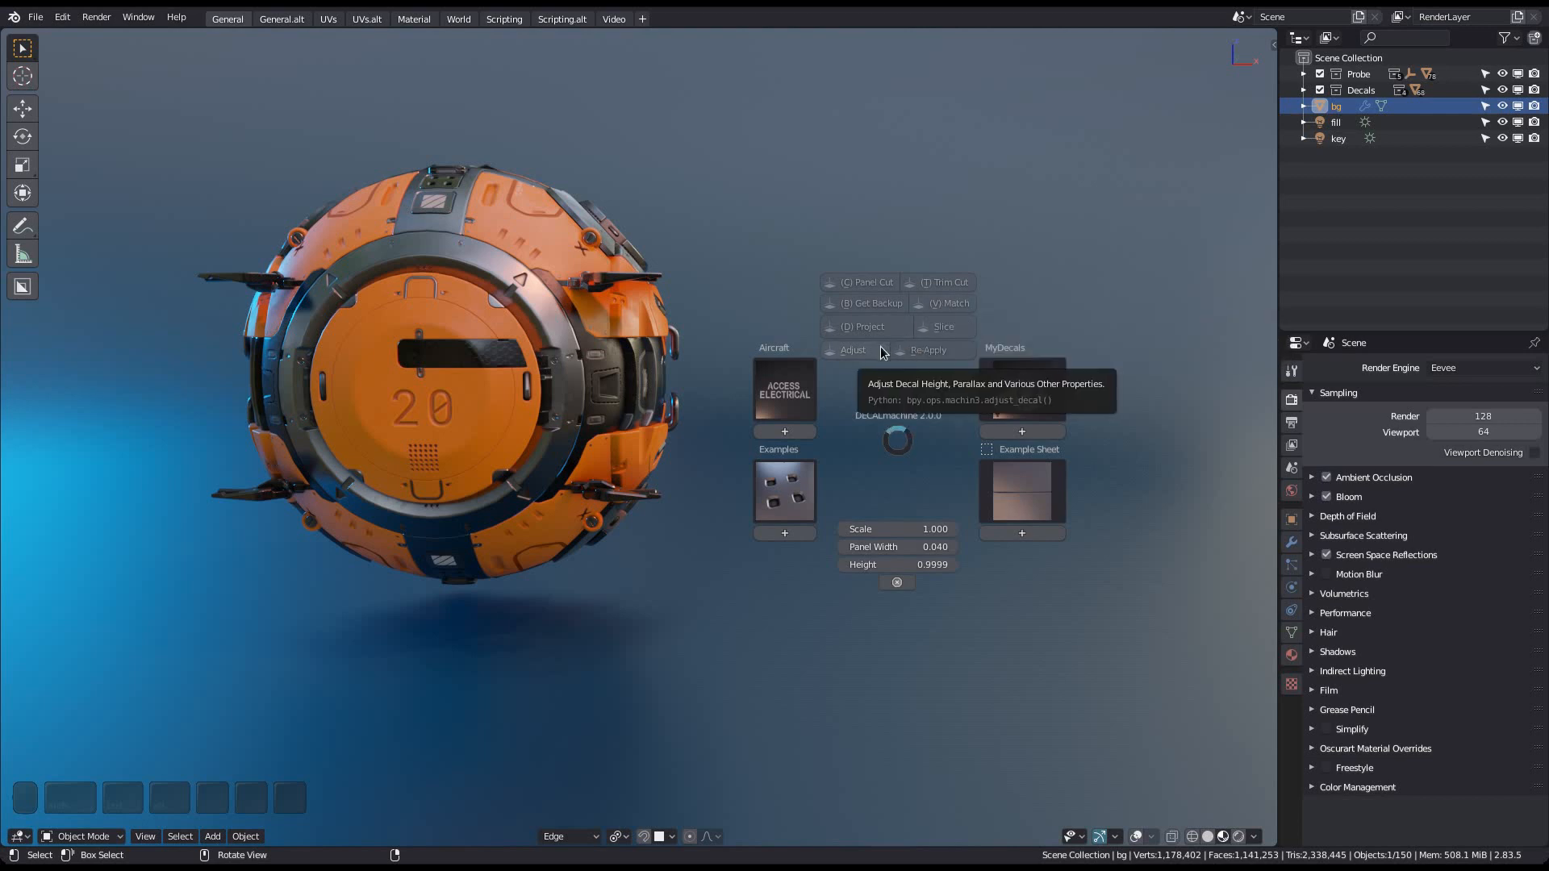
Turn the decal removal mode of the DECALmachine pie menu on, check the libraries, and turn it off again
click(898, 471)
key(d)
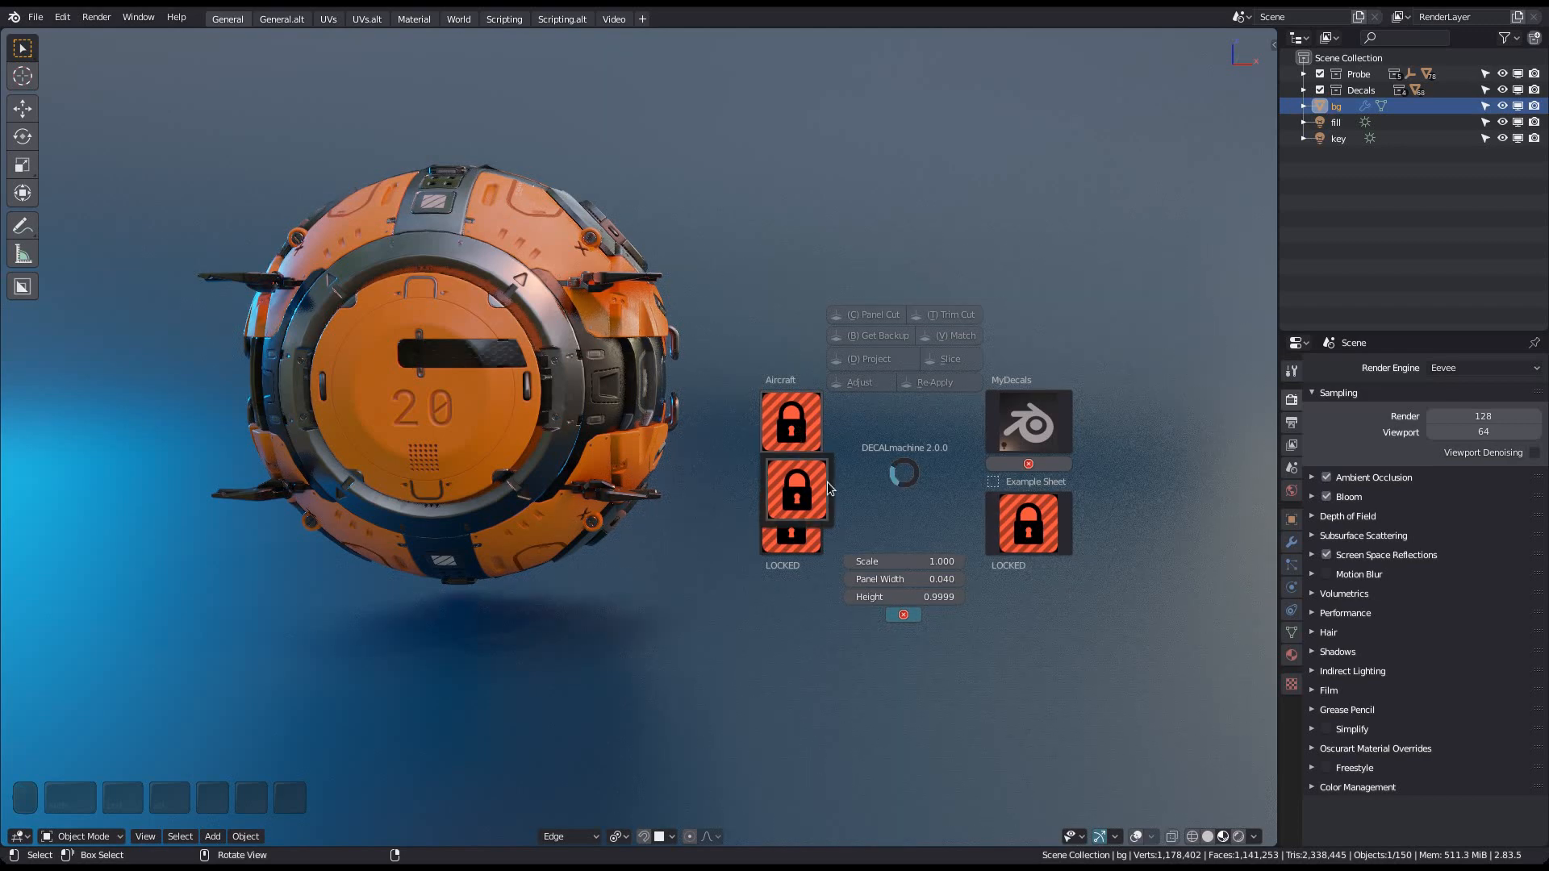
key(Escape)
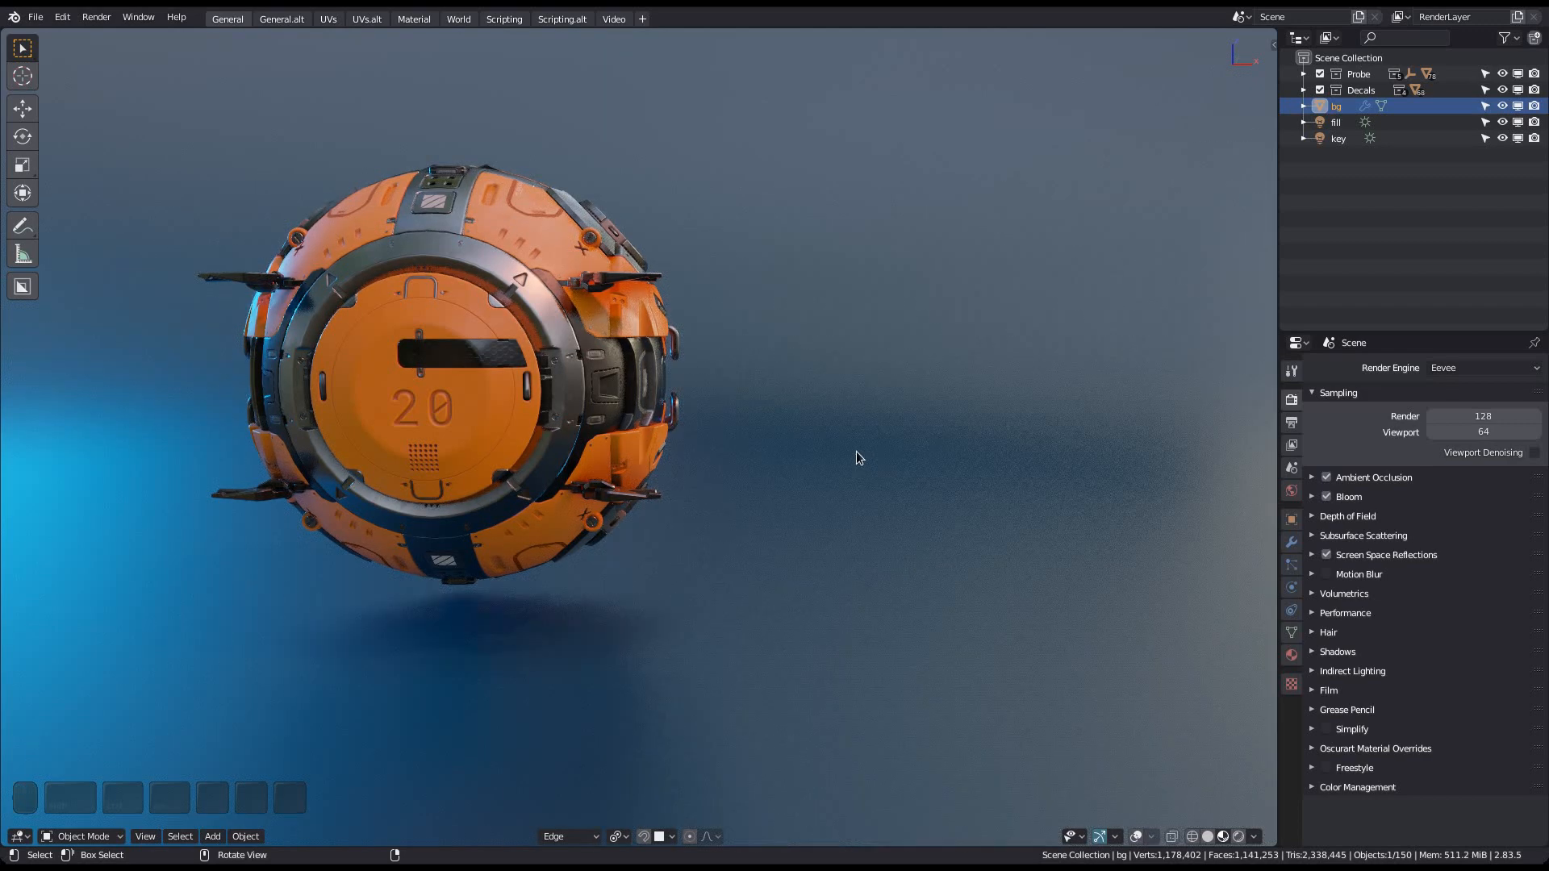
key(d)
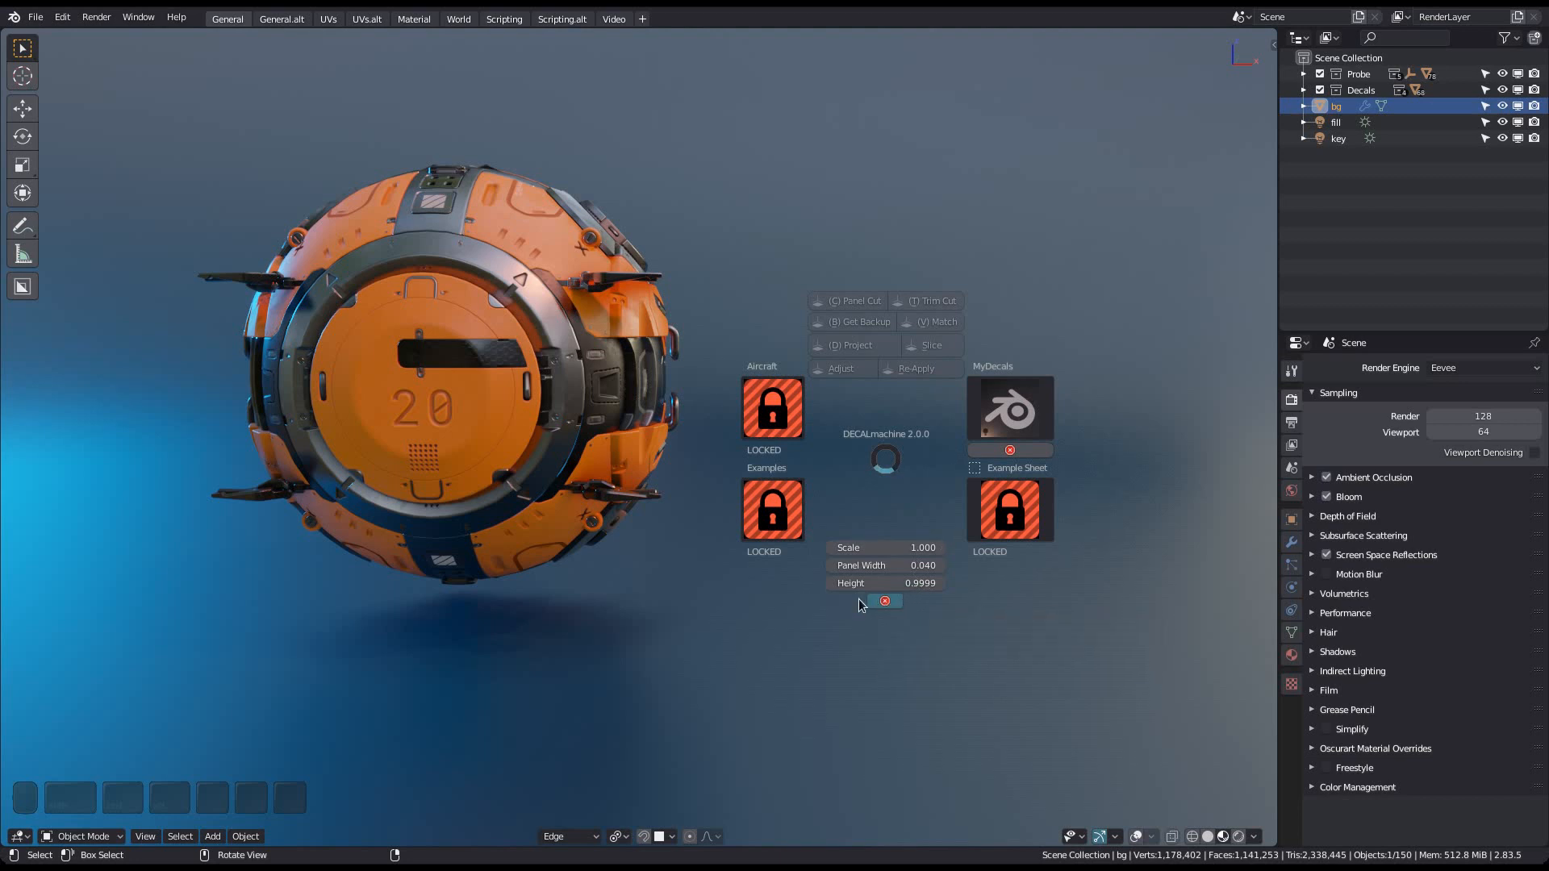
click(888, 601)
Reopen the Examples decal library, look over the DECALmachine pie menu tools, and dismiss the pie menu
key(d)
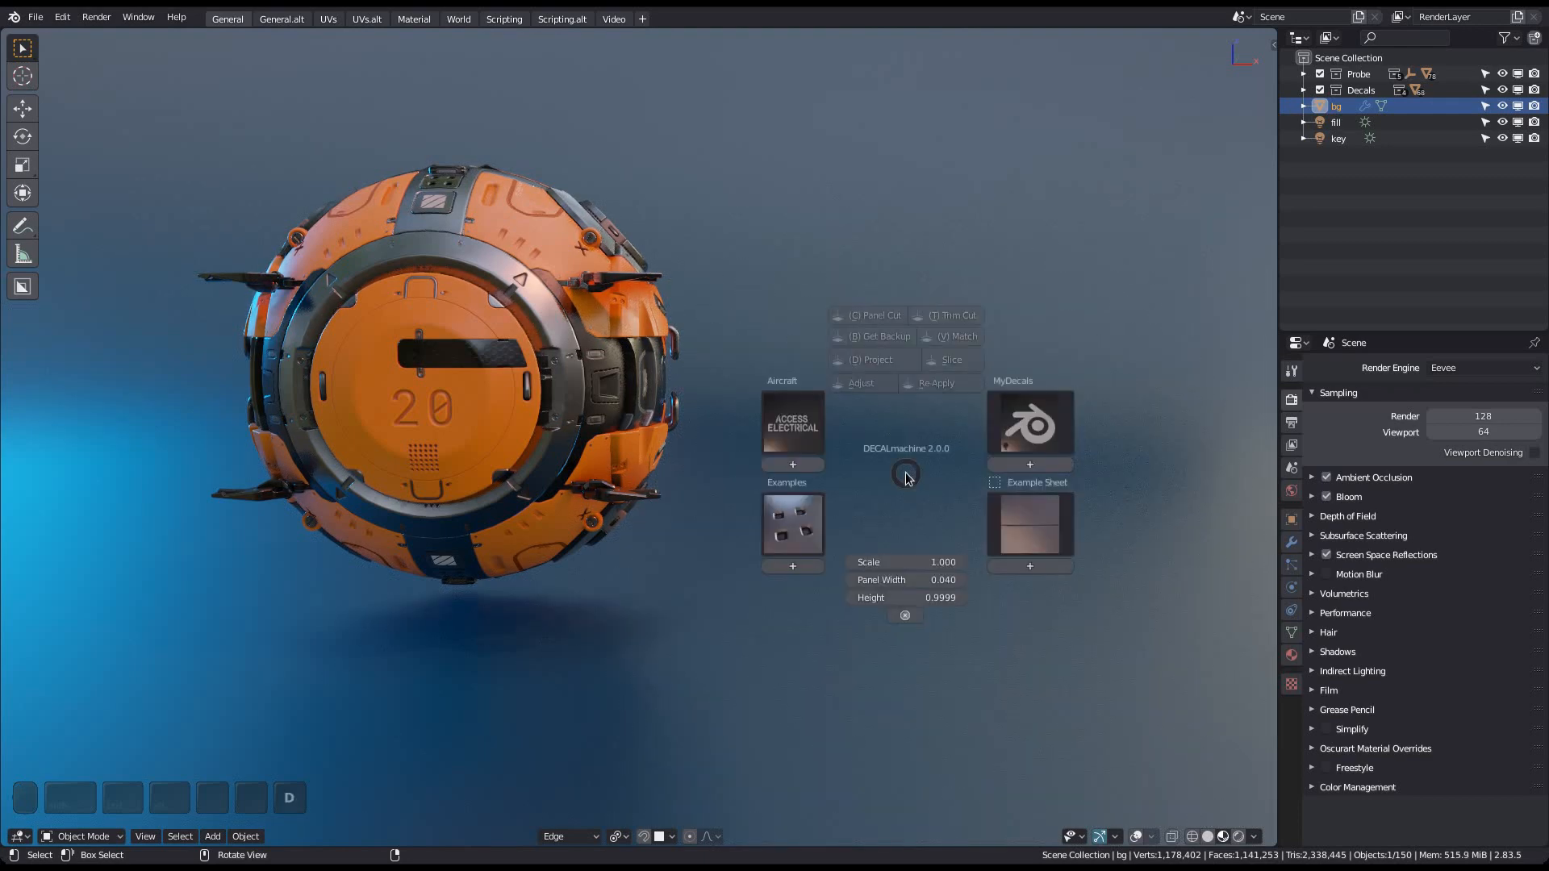
click(807, 519)
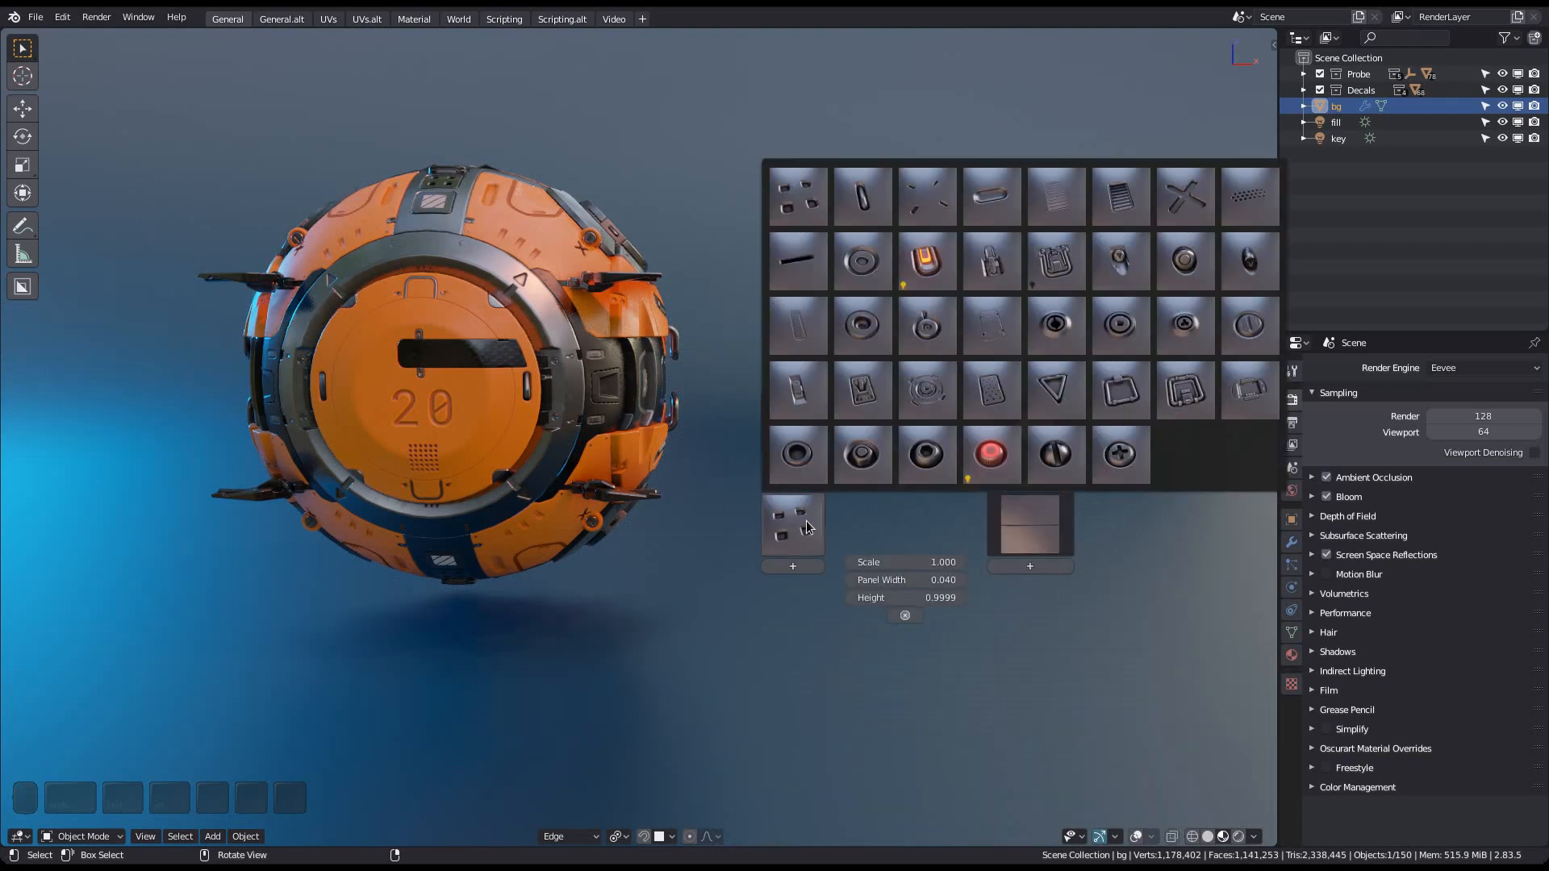
key(Escape)
key(d)
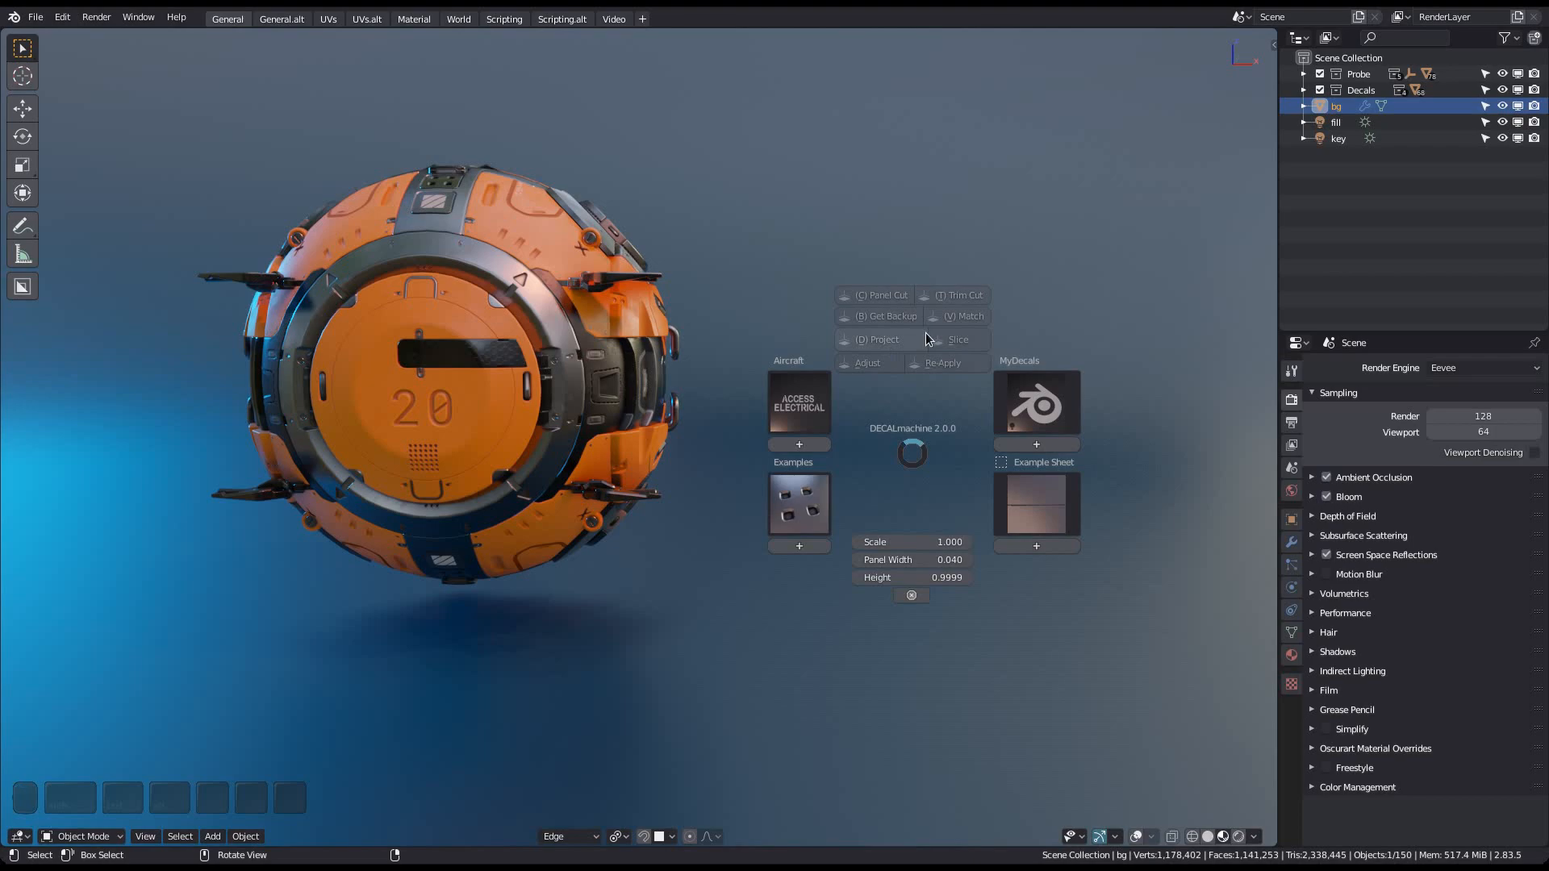
key(Escape)
Select the digit 0 decal on the probe's front plate and enable the viewport overlays
shift+middle_drag(684, 329, 857, 324)
ctrl+middle_drag(622, 365, 634, 421)
click(634, 422)
click(1136, 837)
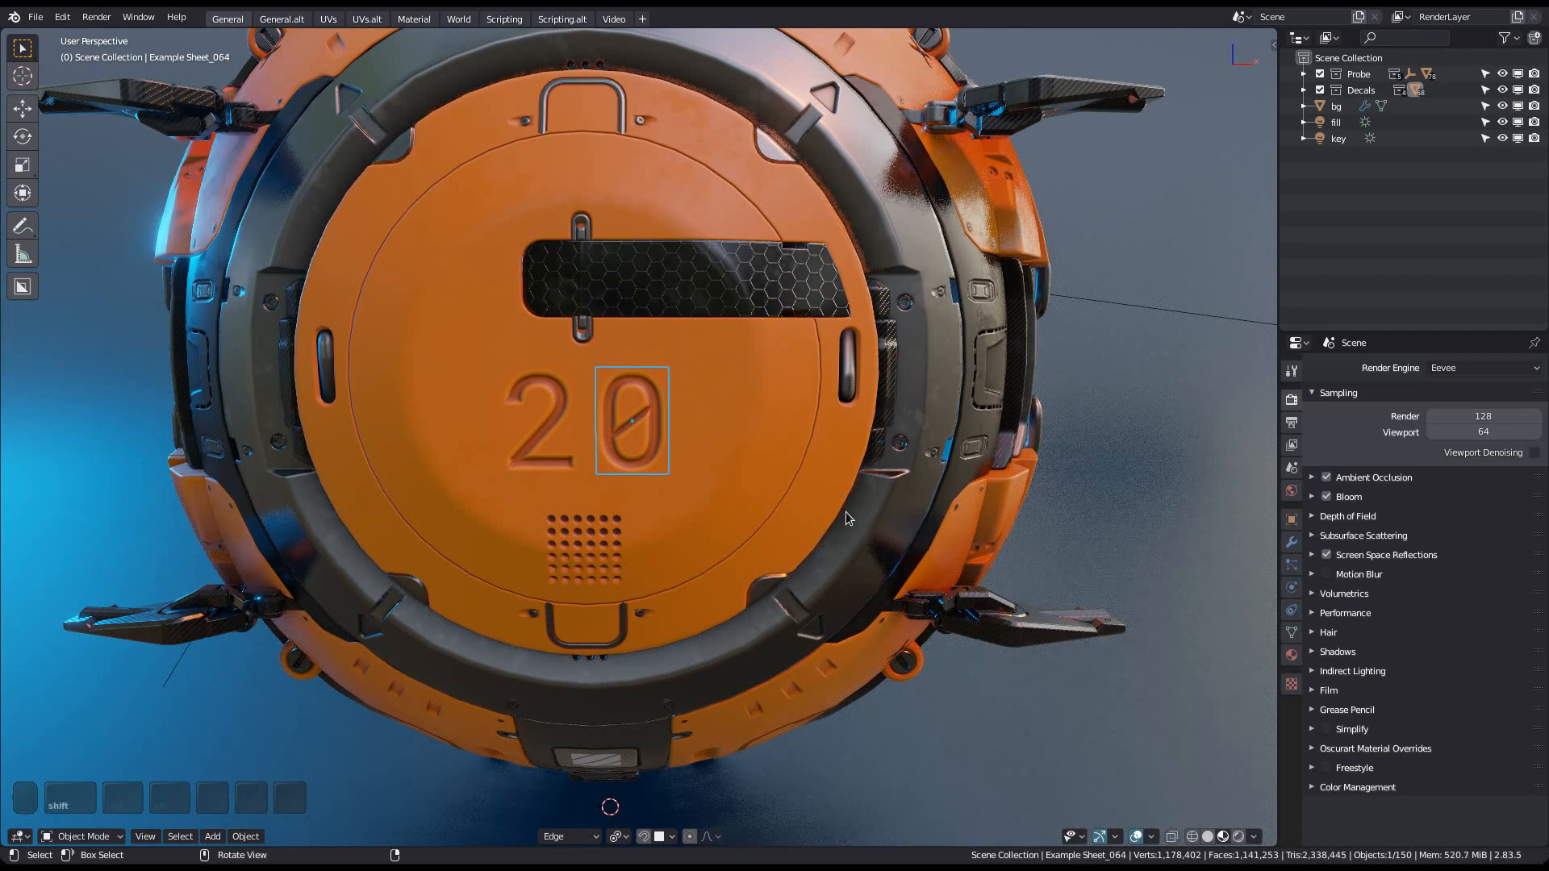
shift+middle_drag(857, 516, 780, 526)
scroll(780, 526, down, 3)
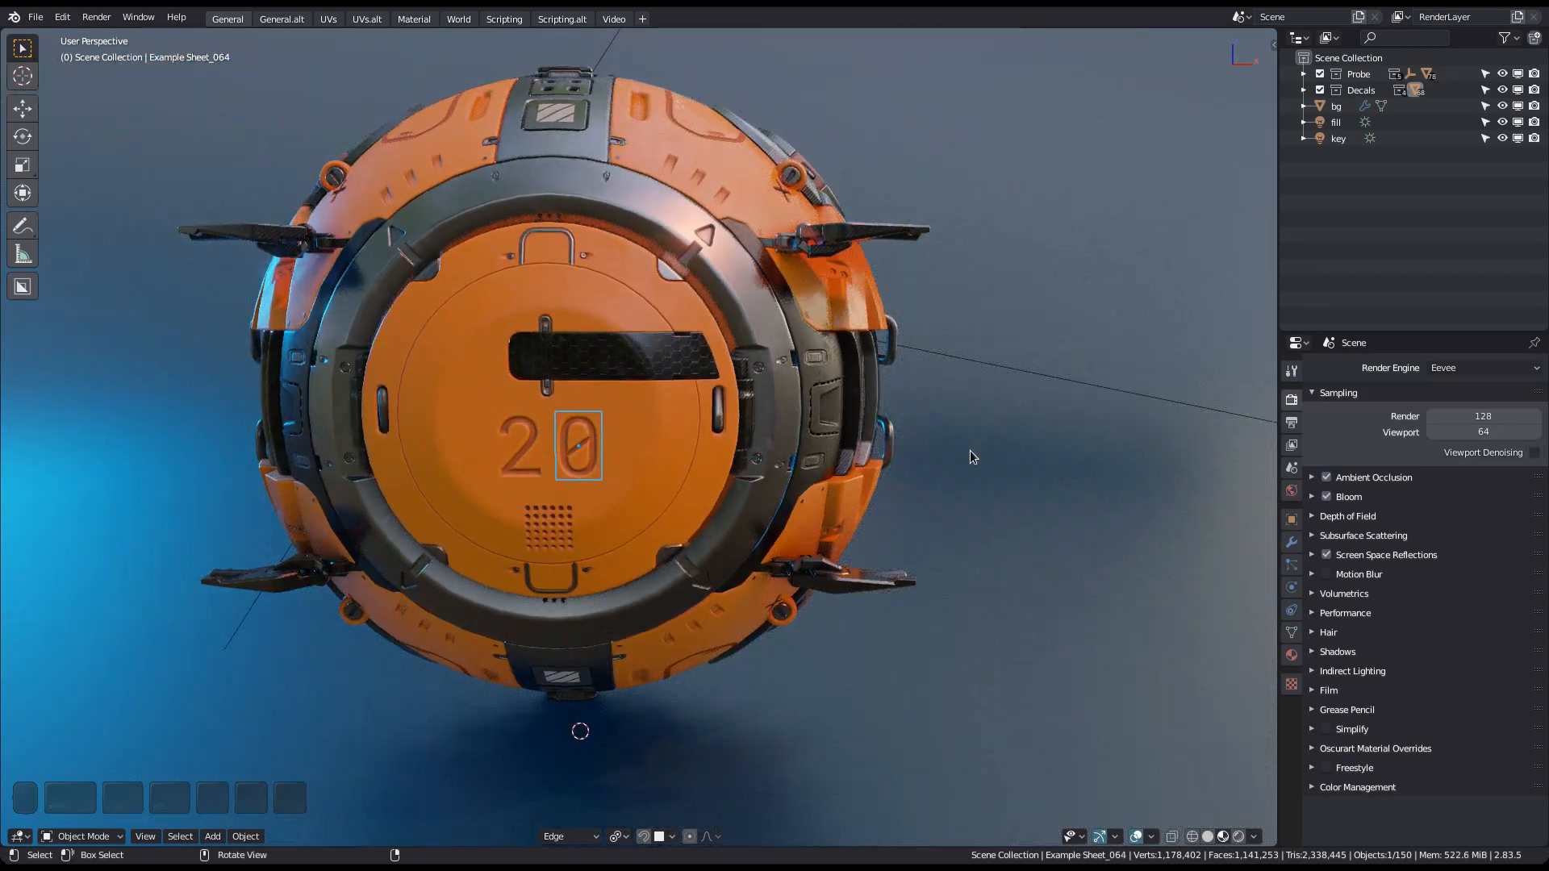
Try adjusting the height of the digit 0 decal with DECALmachine's Adjust operation
key(d)
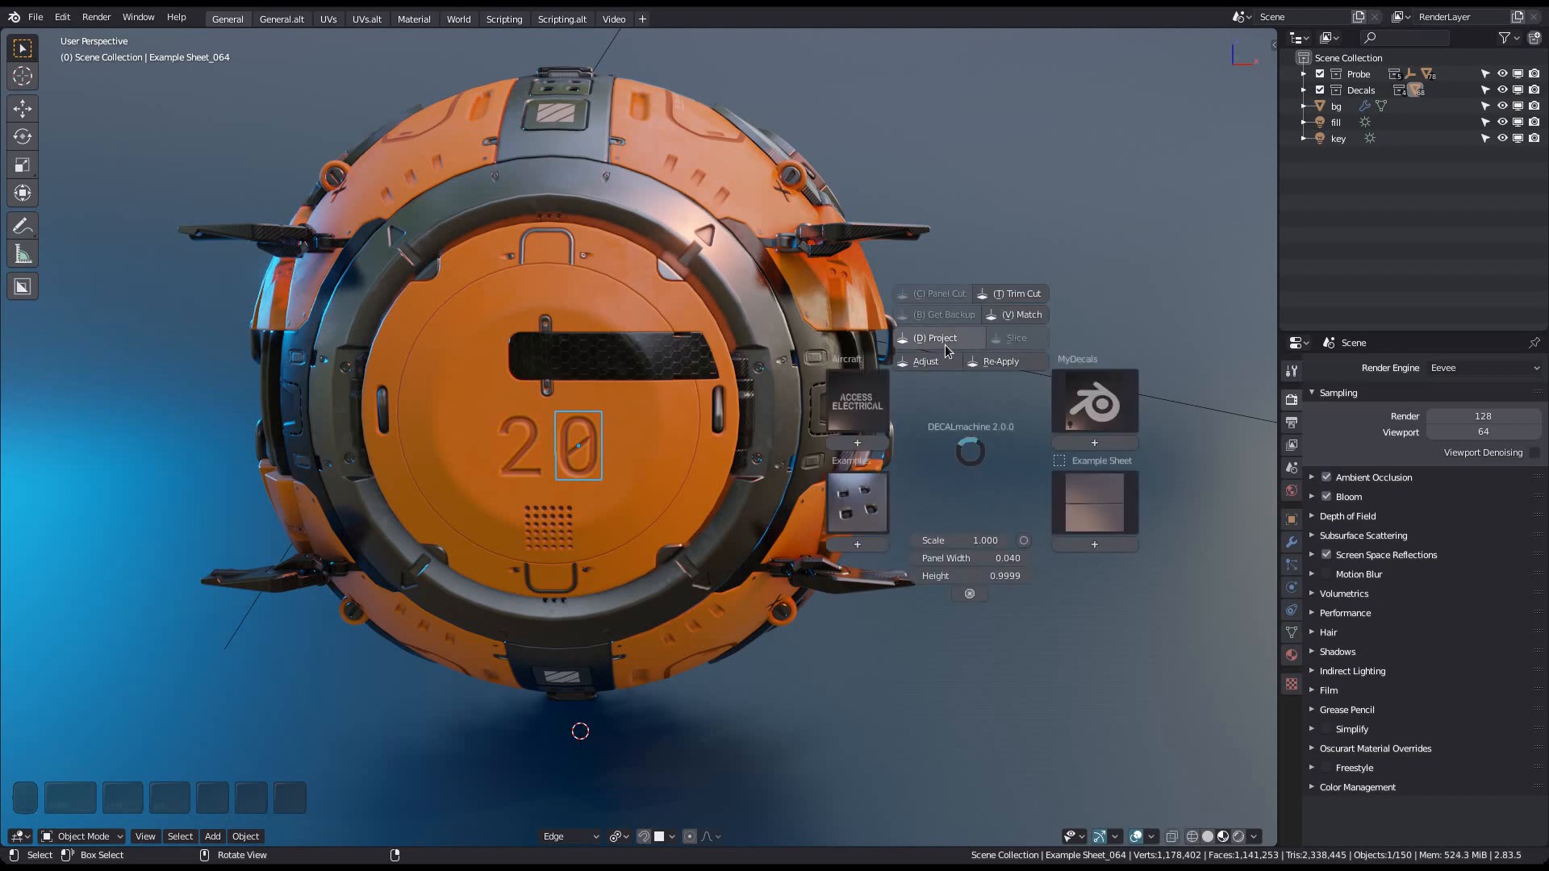
click(925, 363)
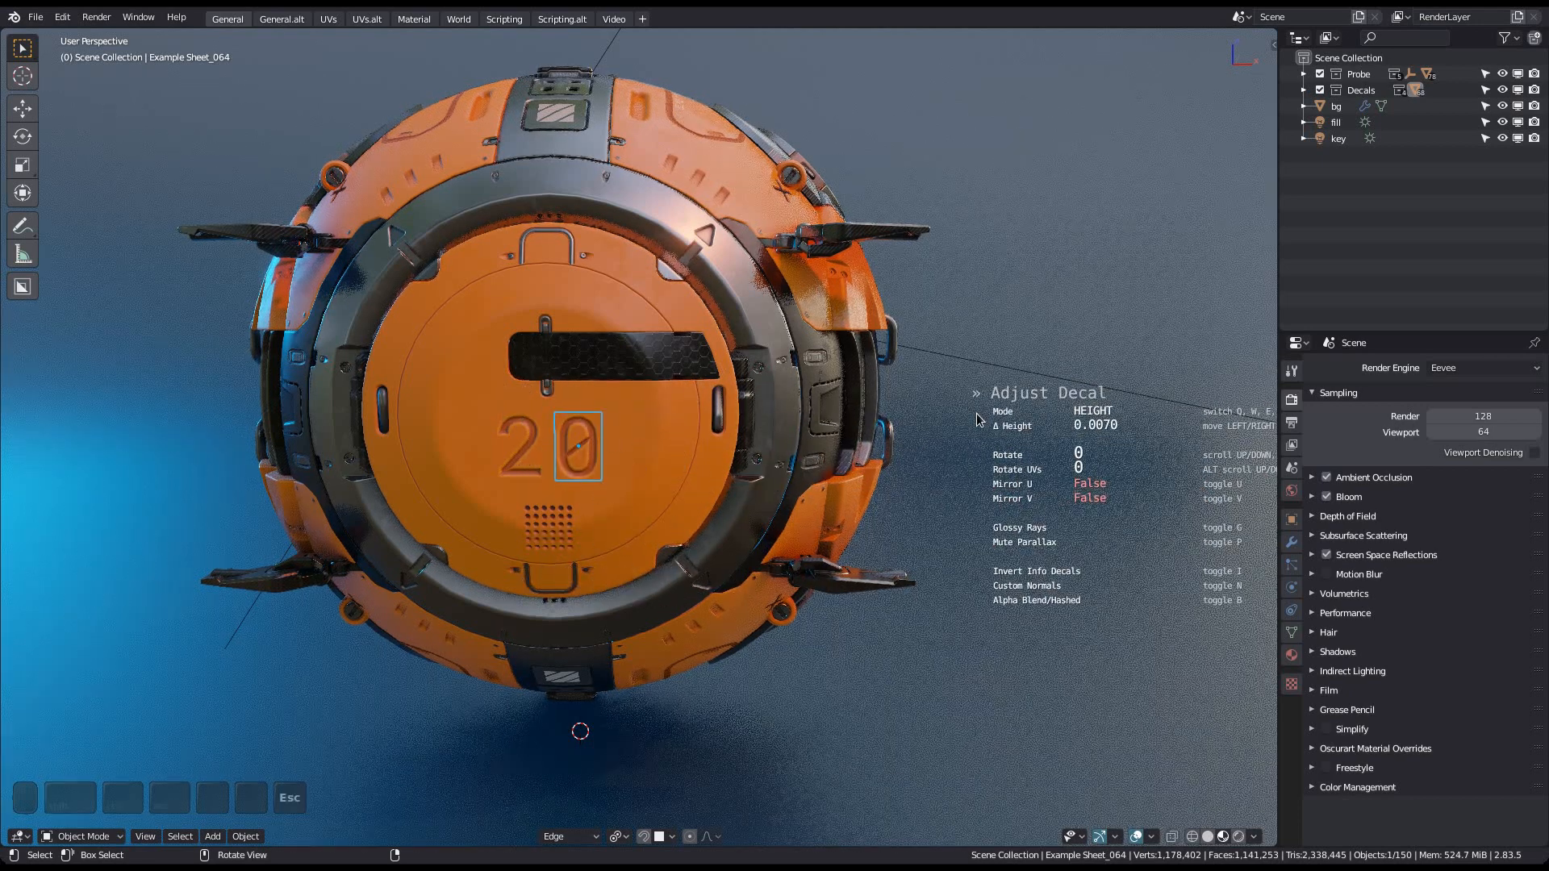
click(977, 419)
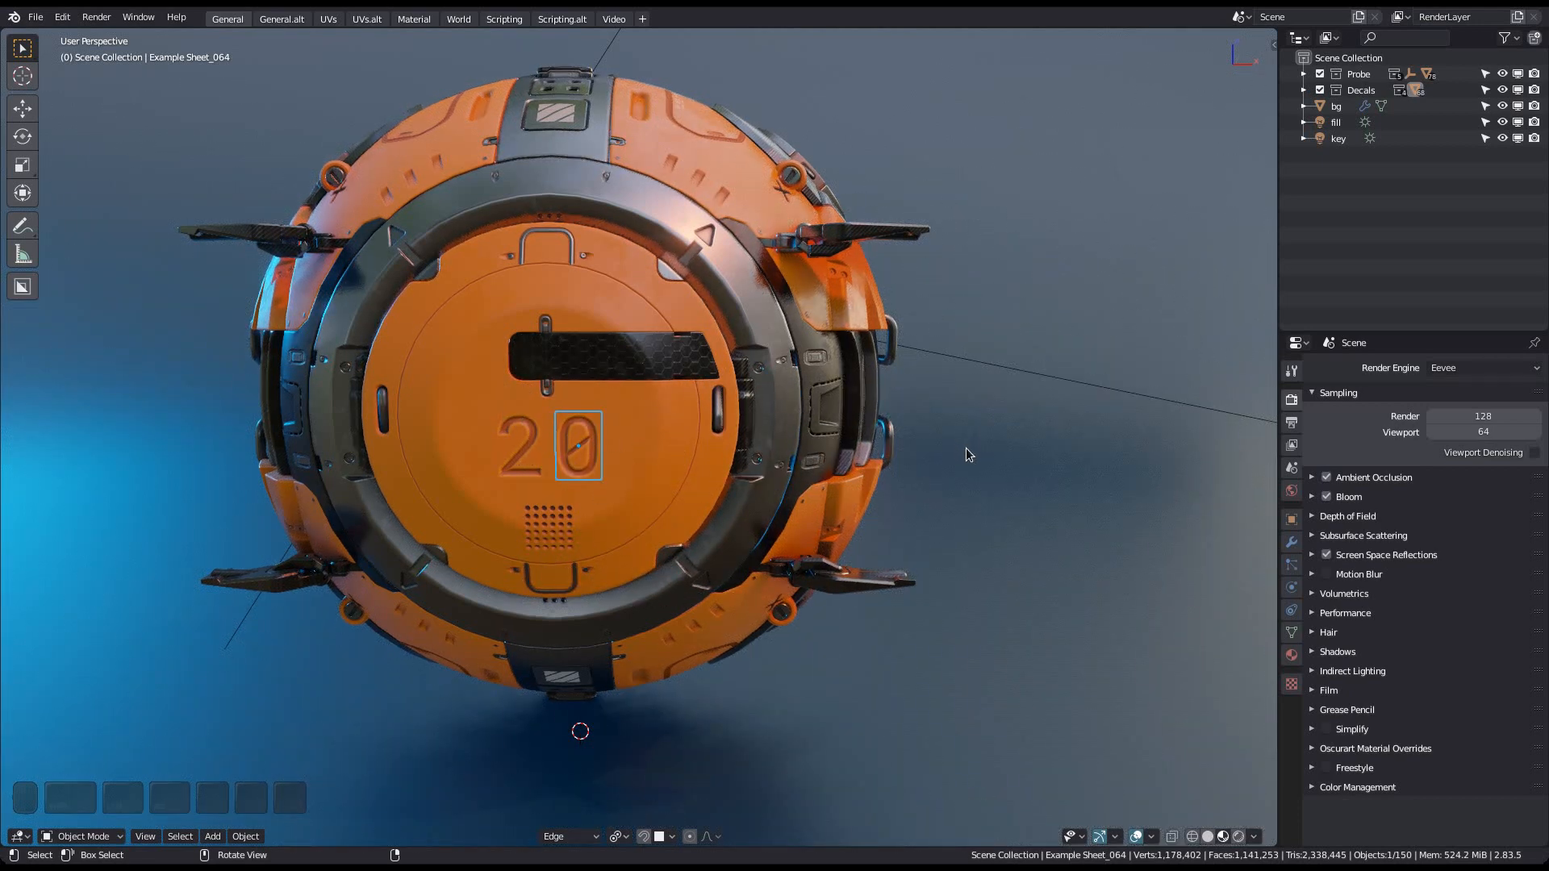
Locate Adjust in the DECALmachine pie menu, start it again on the digit 0 decal, and cancel it
key(d)
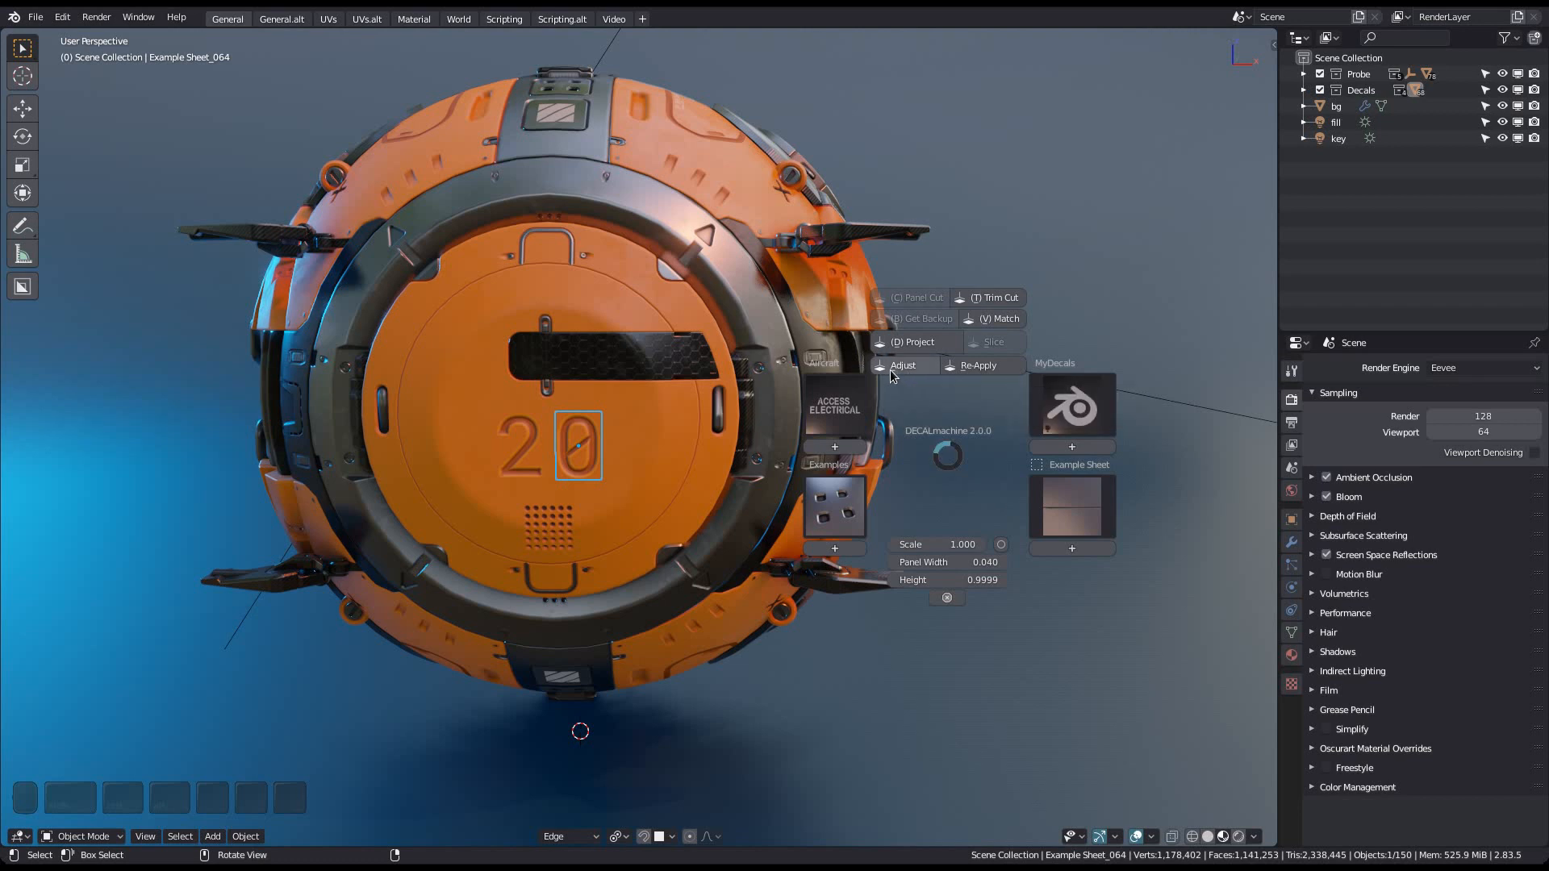
key(Escape)
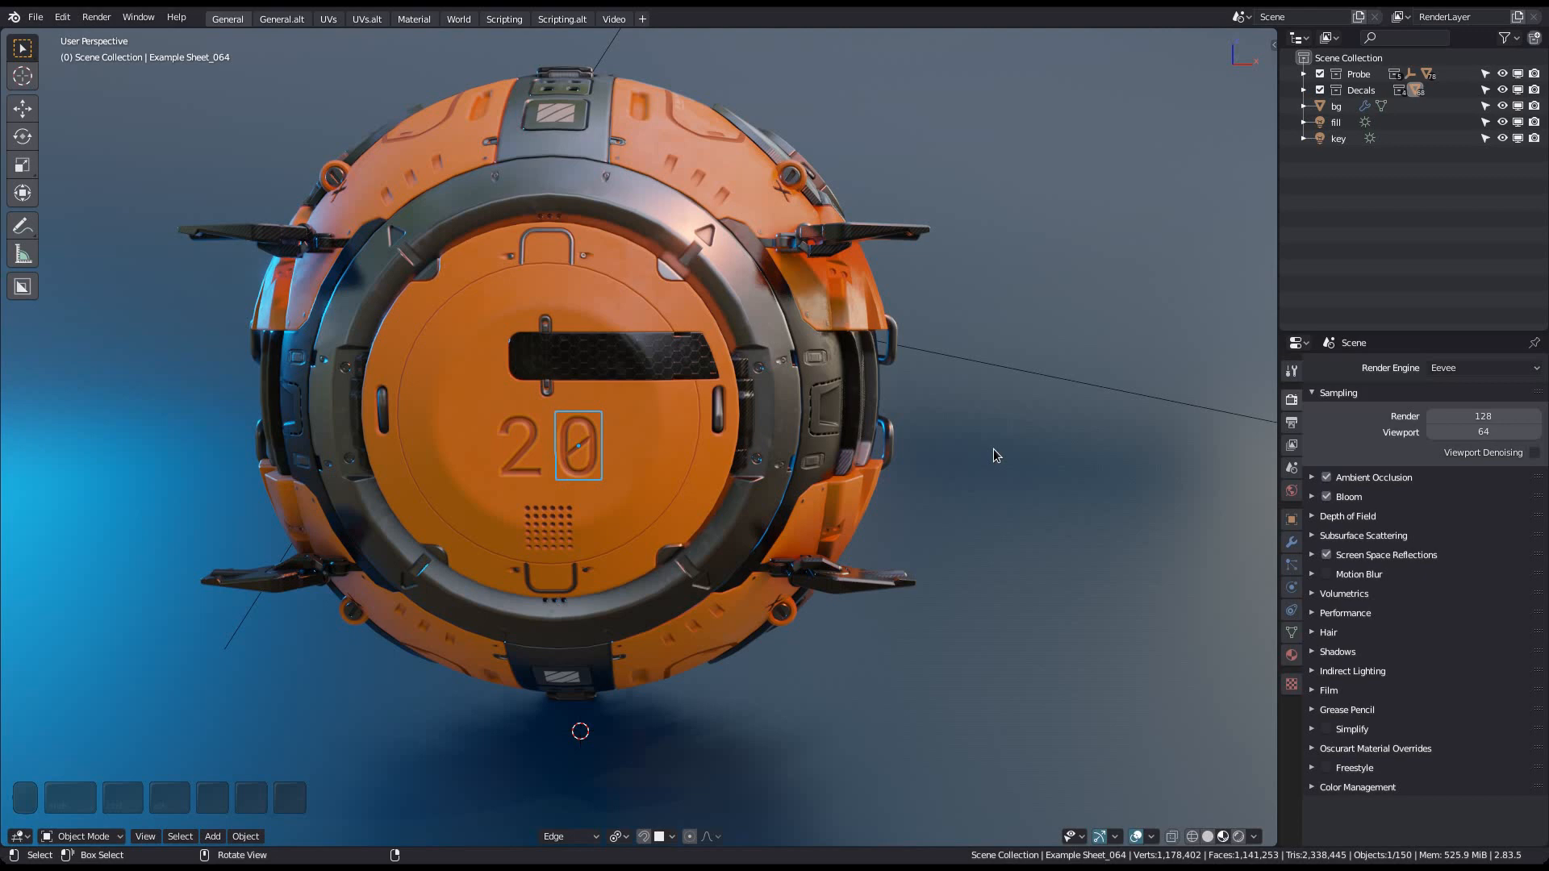
key(d)
key(a)
key(Escape)
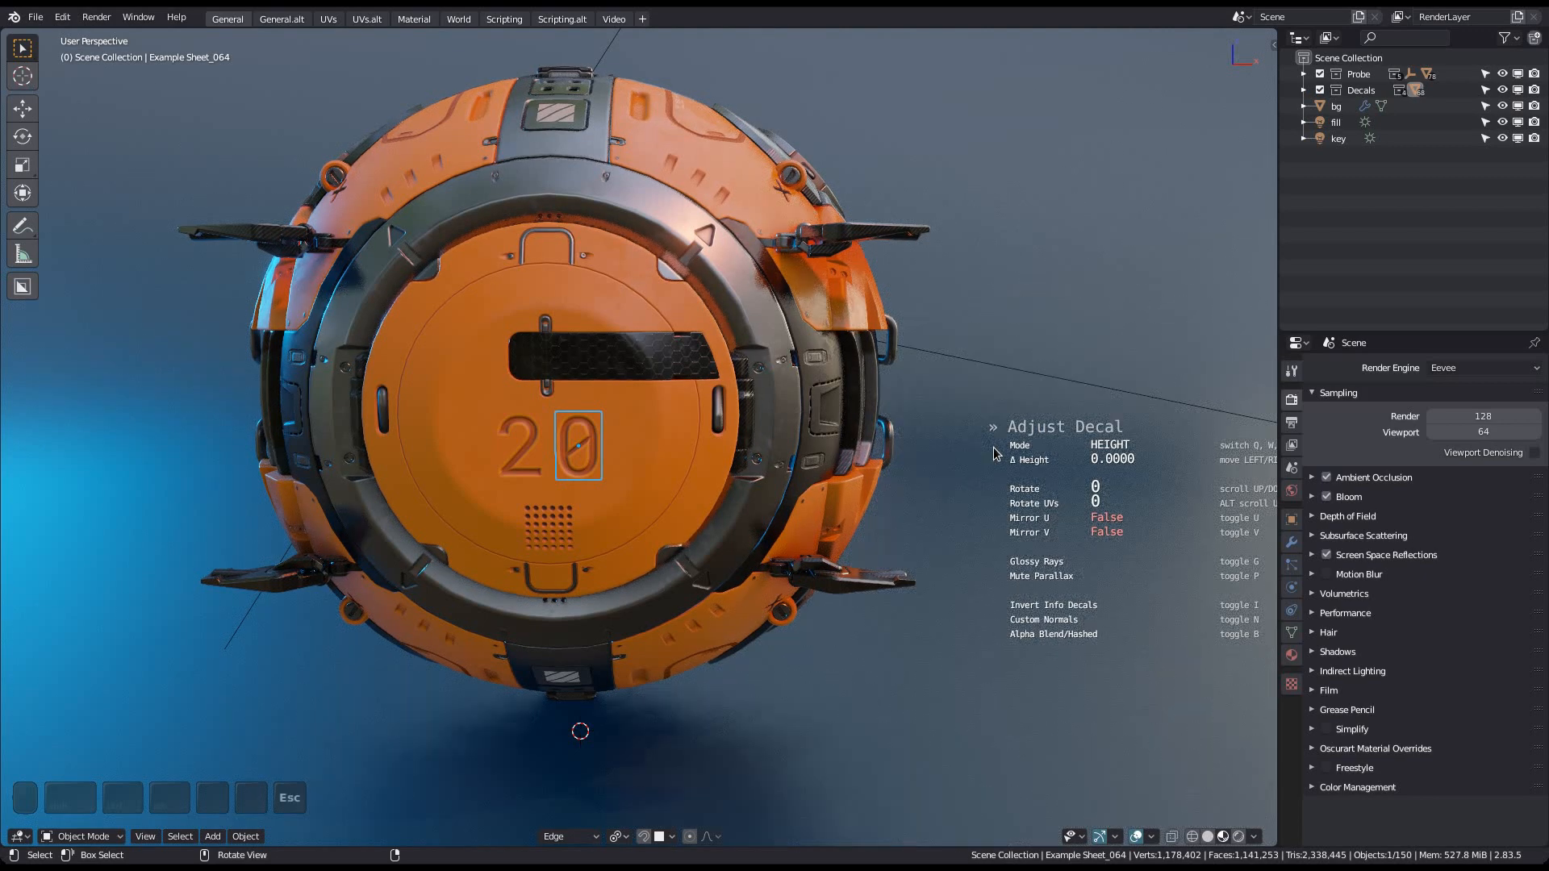
Select the probe's round orange front plate and enter Edit Mode with face selection
click(520, 446)
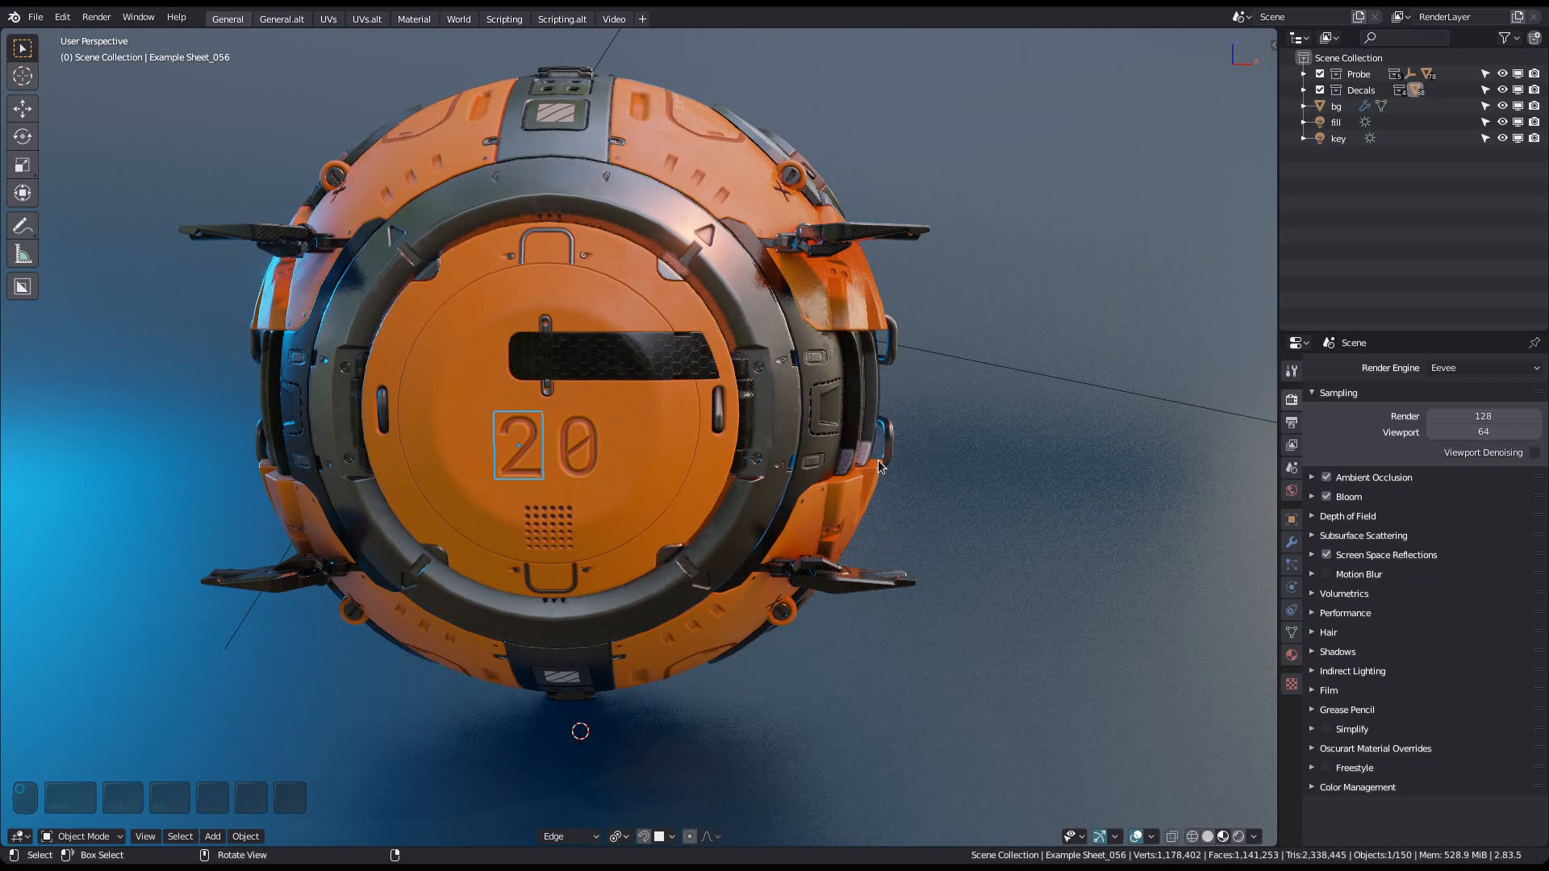
shift+middle_drag(655, 420, 644, 411)
click(643, 410)
key(Tab)
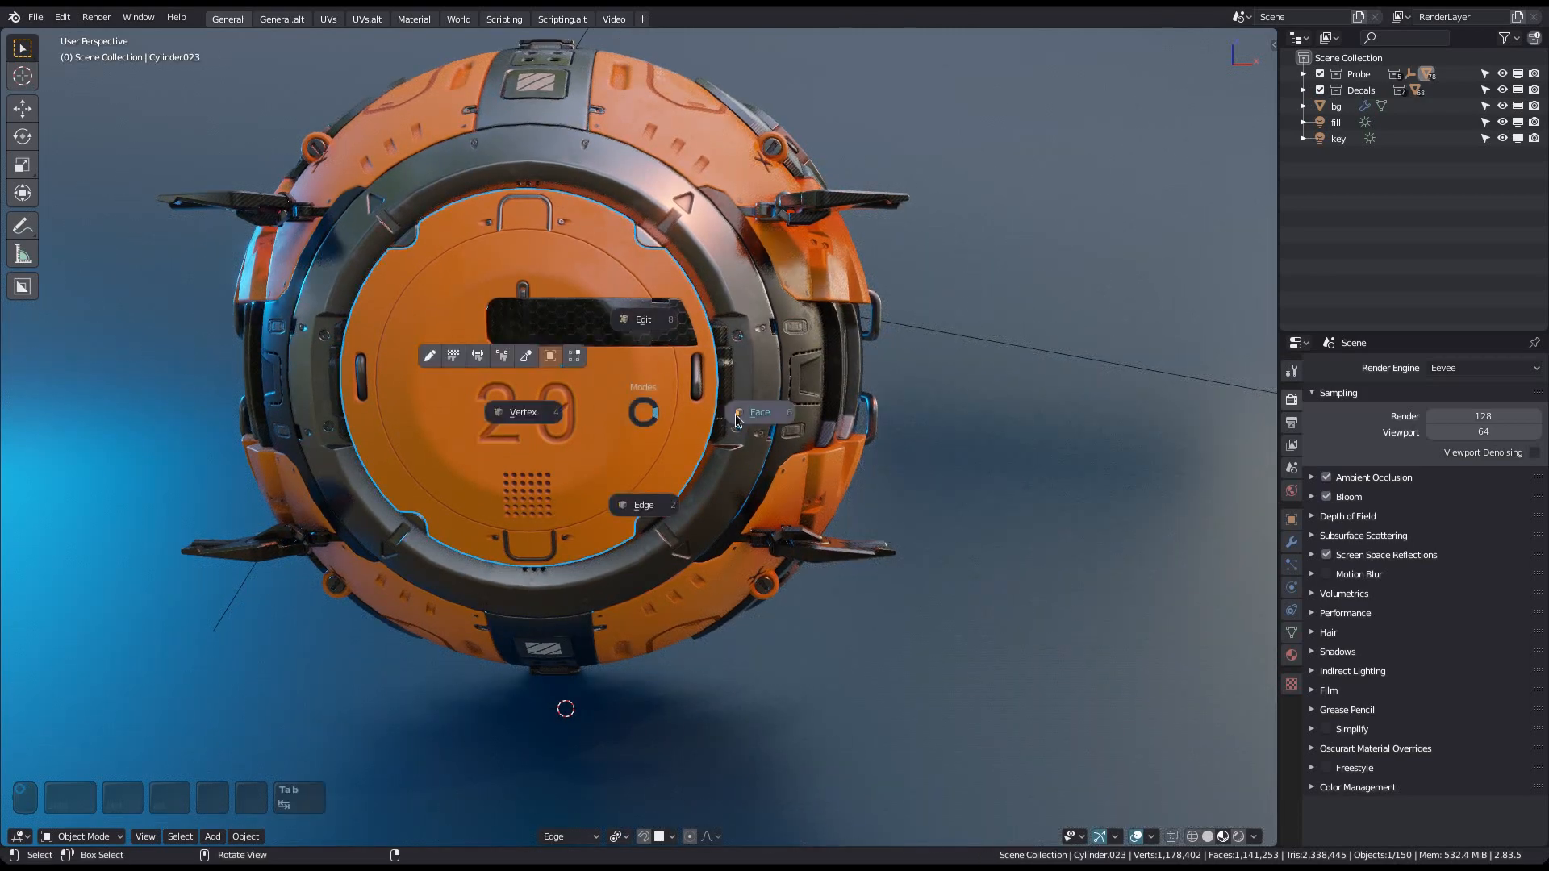
click(736, 419)
shift+middle_drag(682, 436, 709, 438)
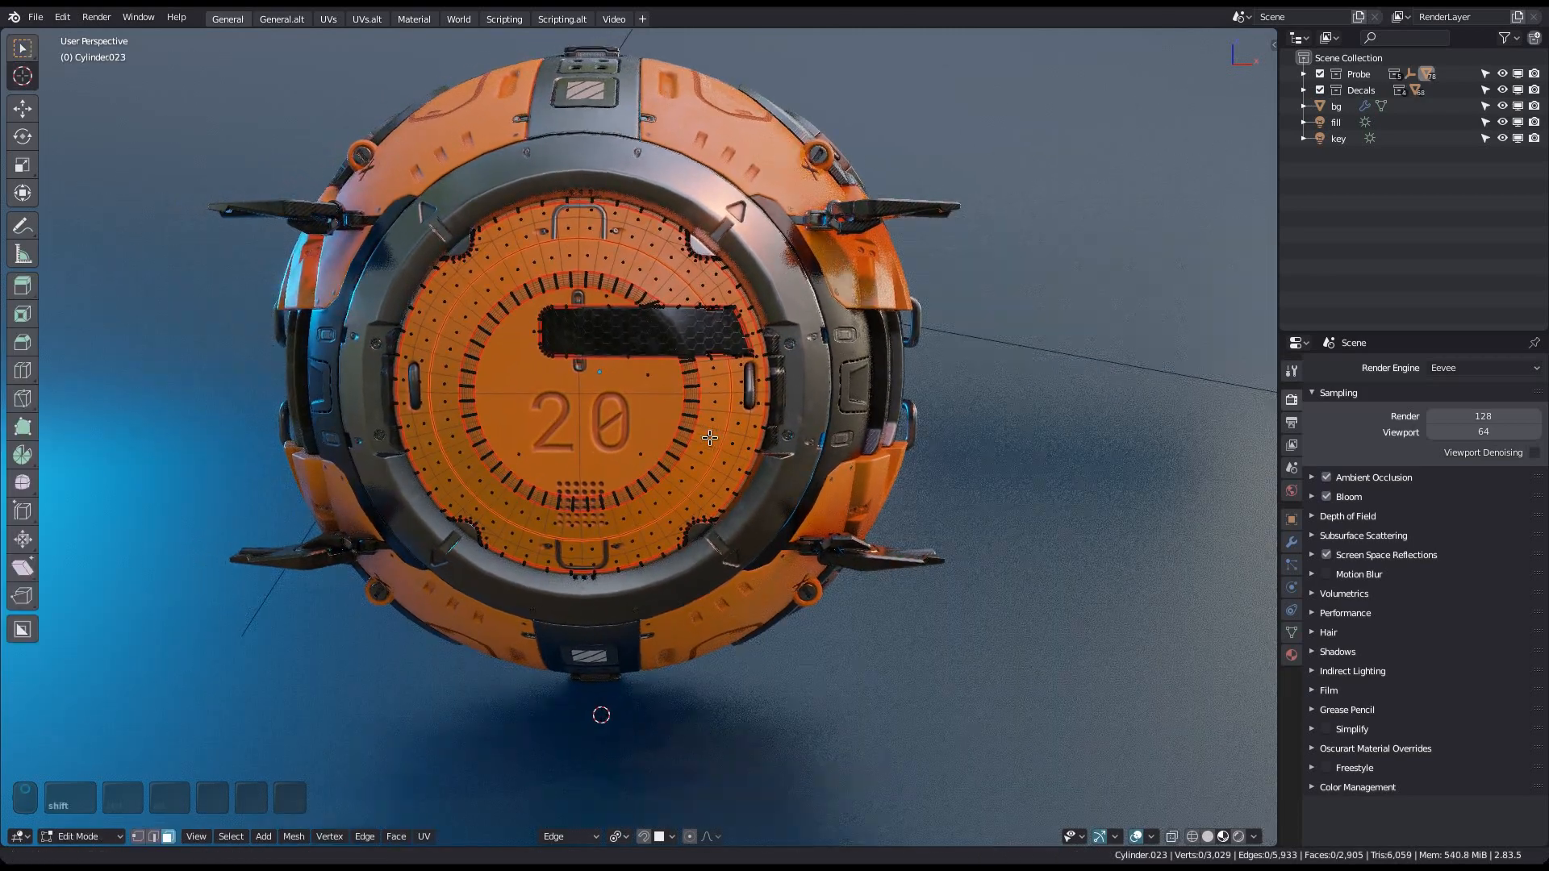
shift+middle_drag(982, 539, 883, 476)
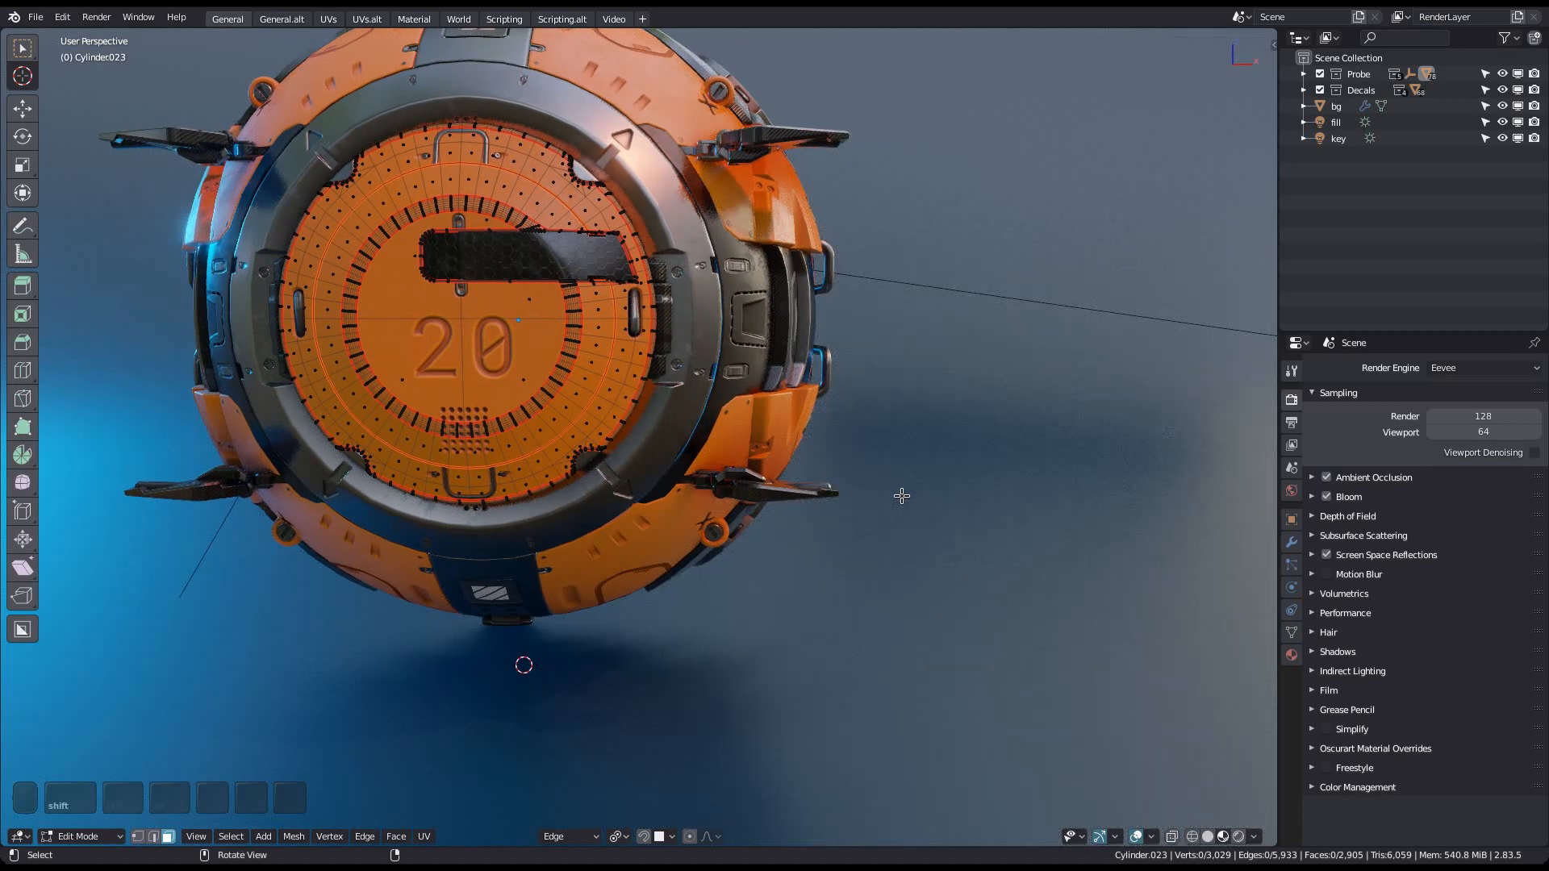
Examine the DECALmachine pie menu in Edit Mode, browse the Example Sheet trim library, and dismiss the menu without choosing anything
key(t)
key(d)
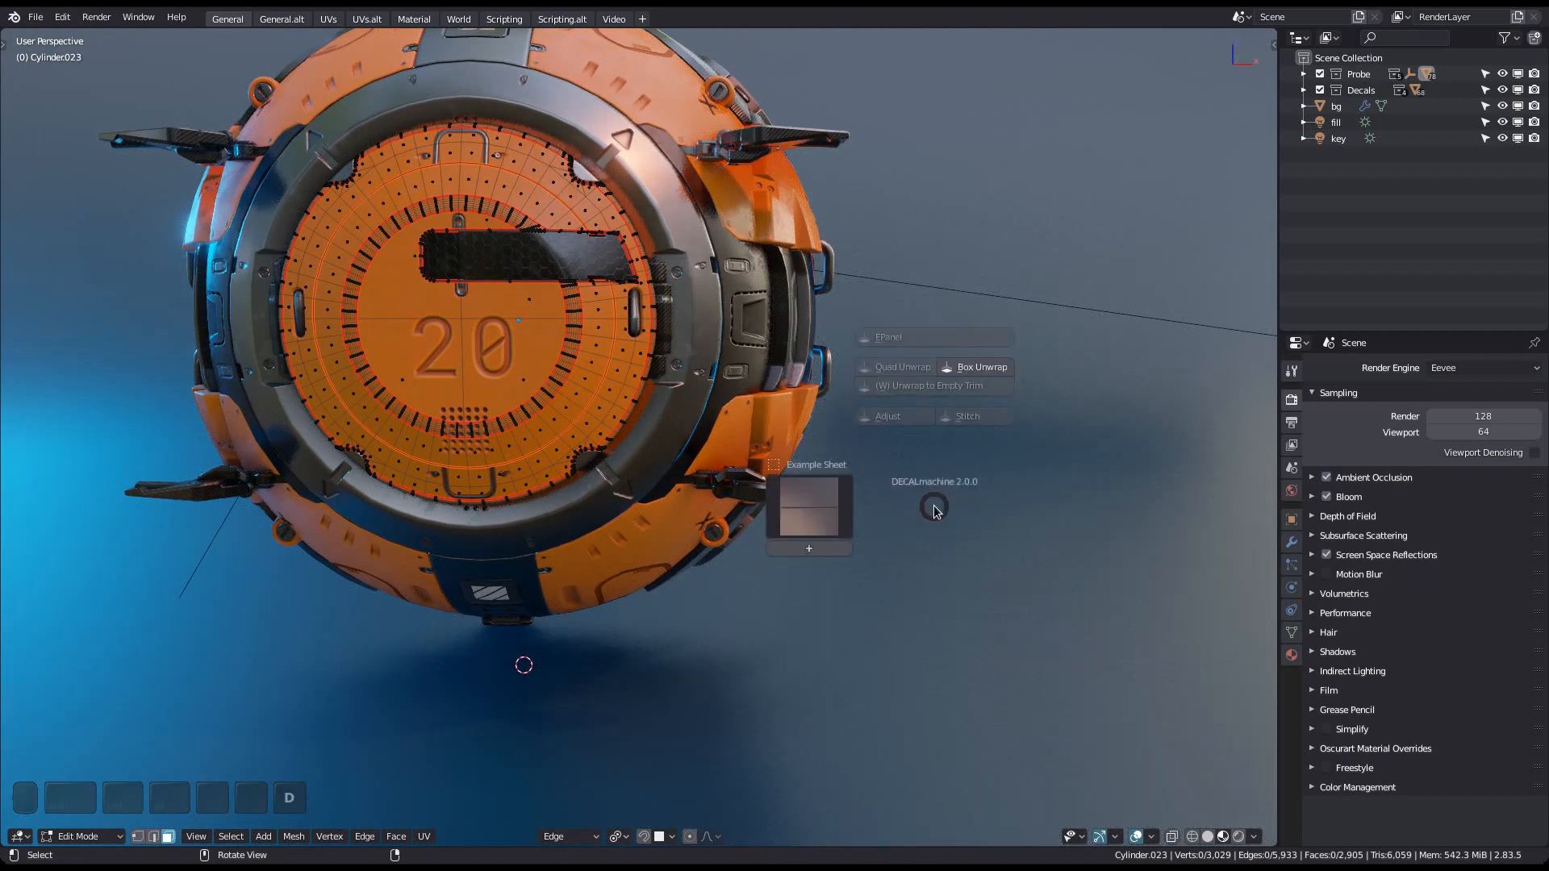
key(Escape)
shift+middle_drag(981, 548, 902, 396)
key(d)
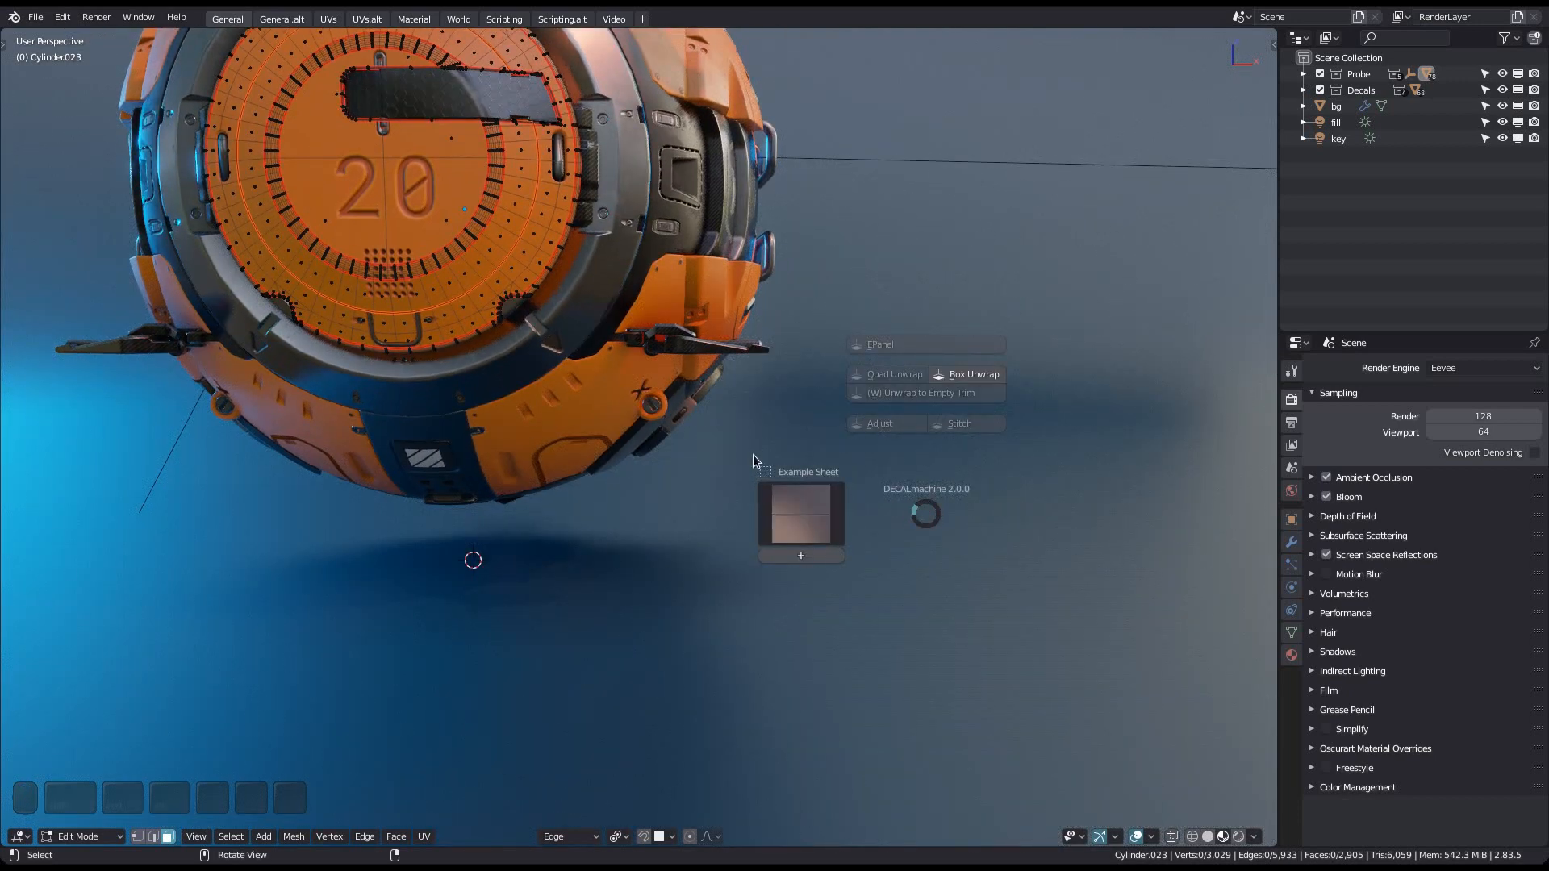
click(800, 507)
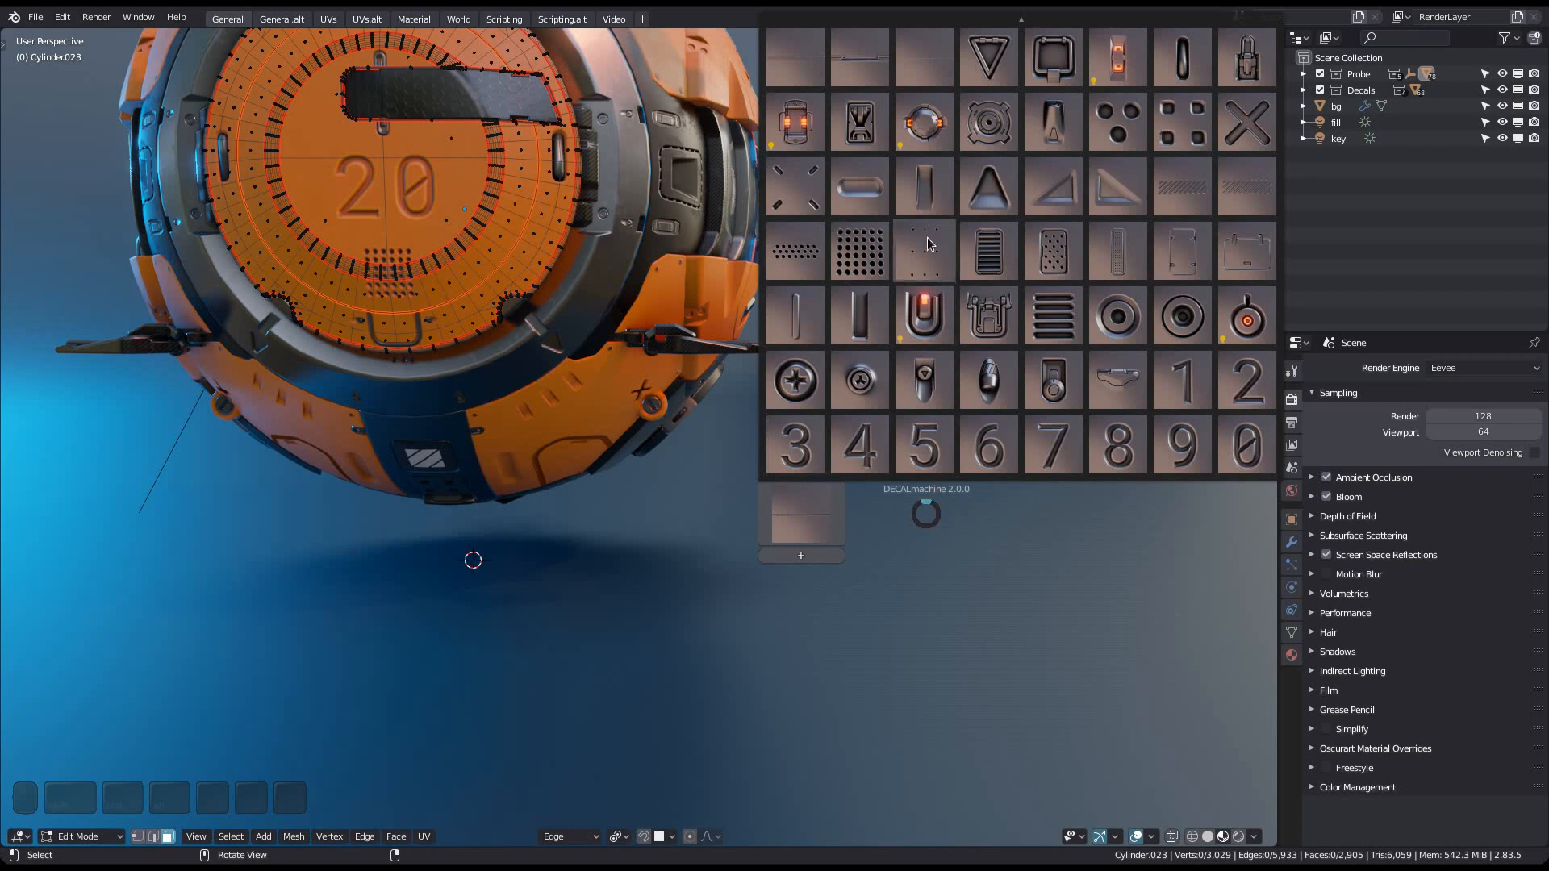
key(Escape)
key(d)
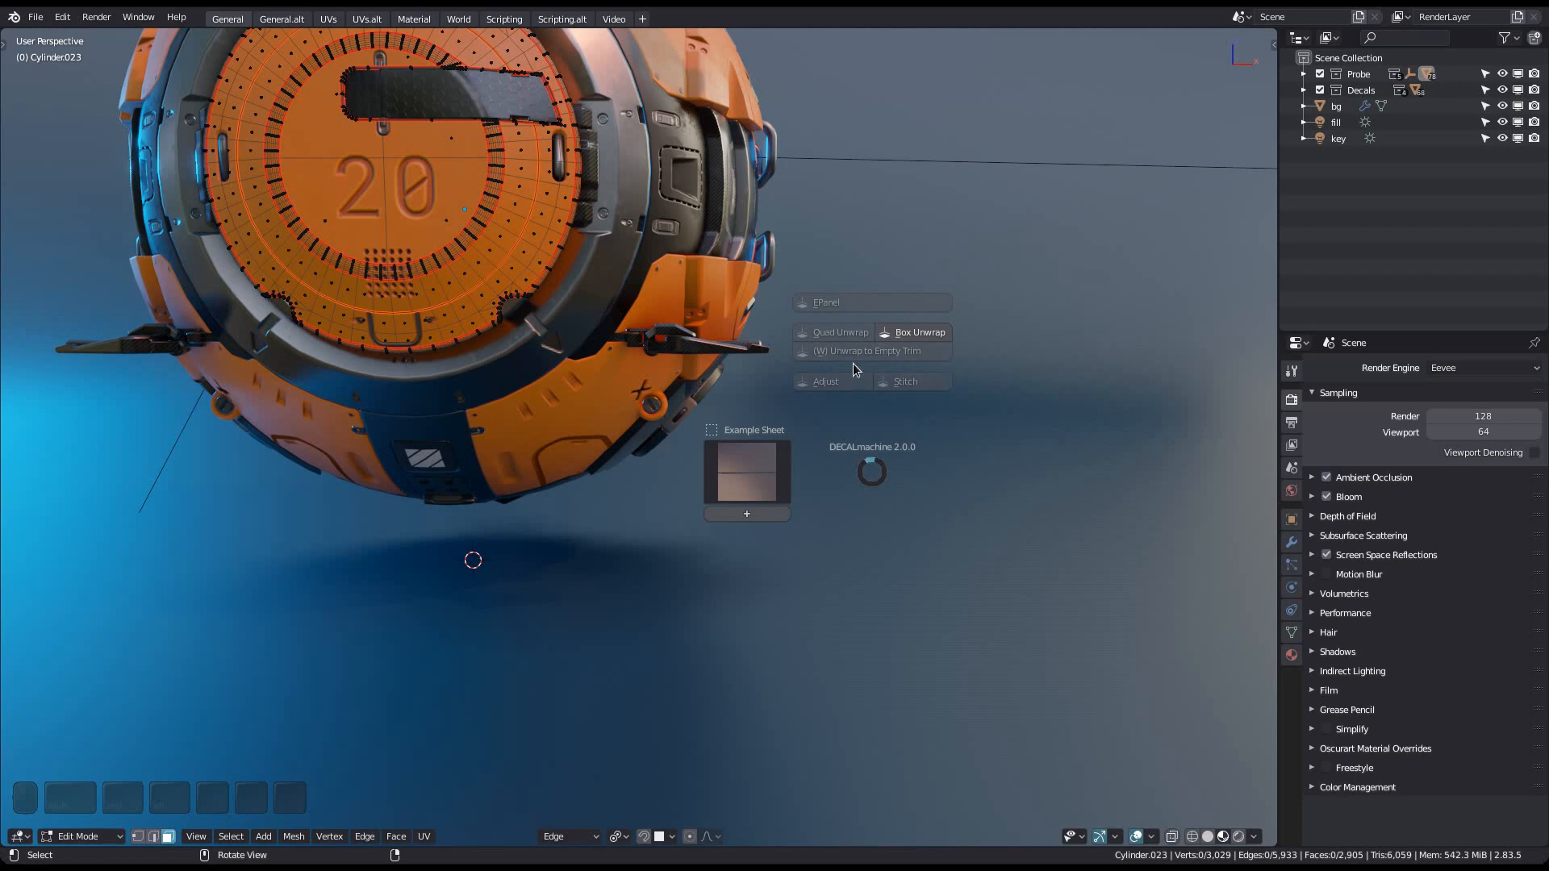
key(Escape)
Switch to the UVs workspace and return the front plate to Object Mode
shift+middle_drag(772, 360, 788, 517)
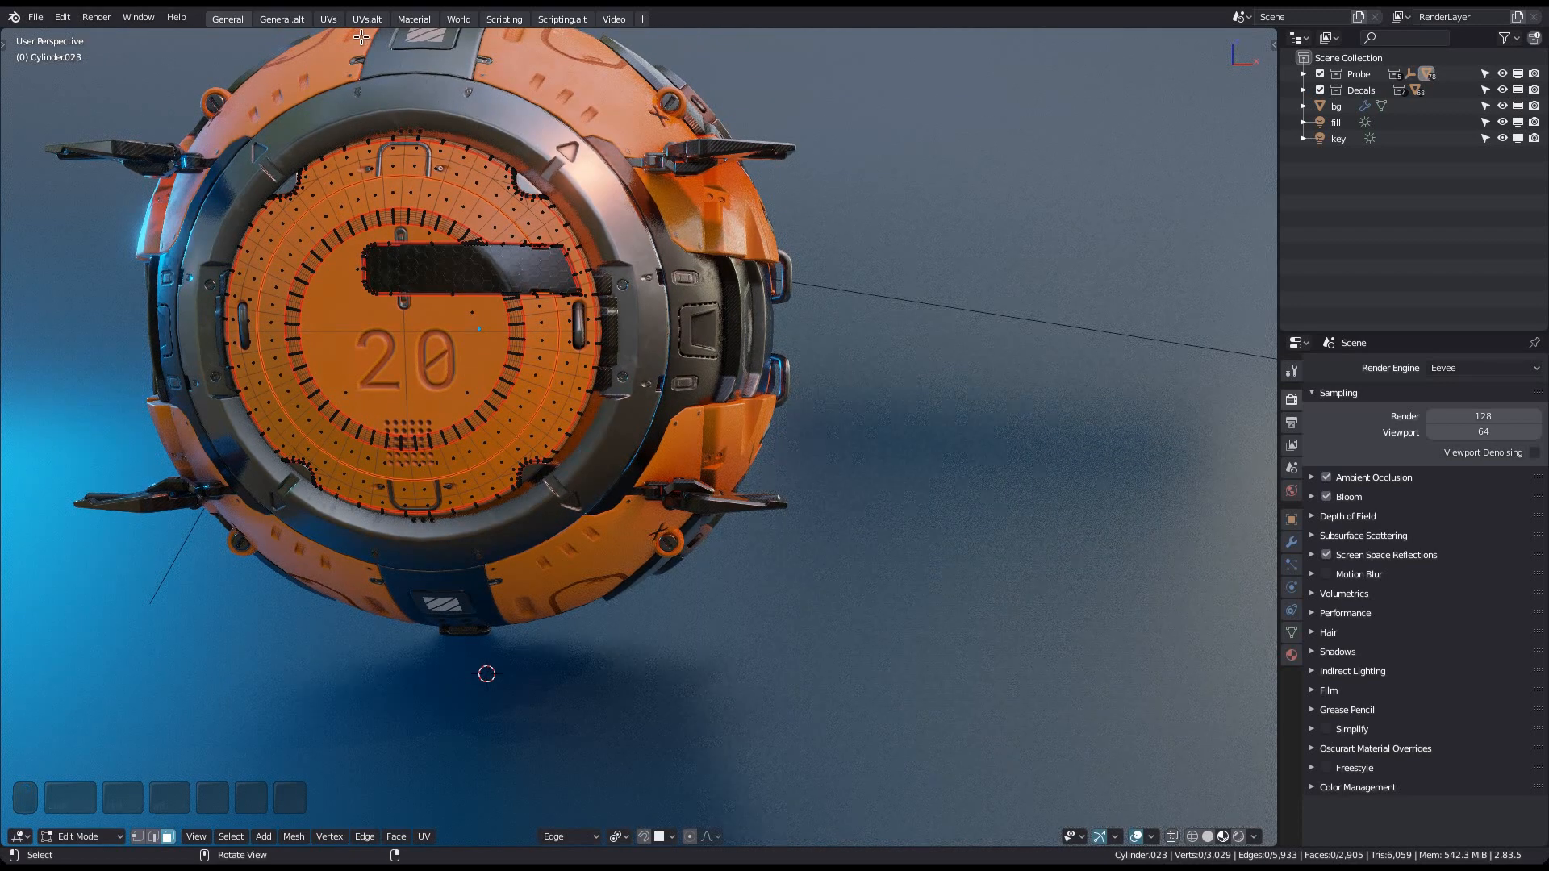
click(328, 18)
middle_drag(366, 450, 532, 468)
key(a)
key(Tab)
key(Escape)
key(Tab)
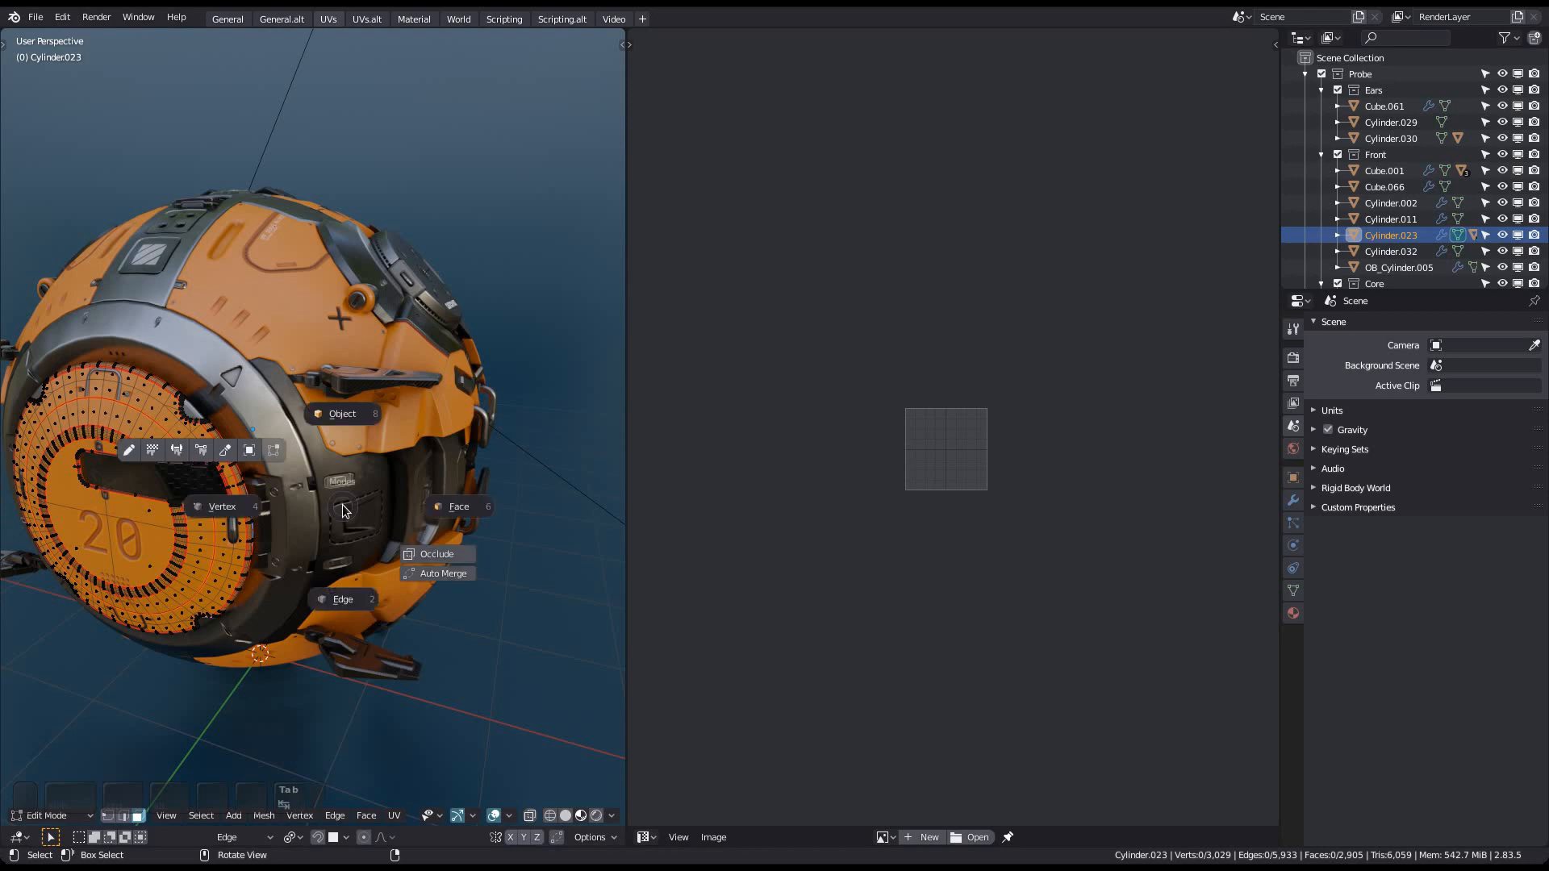
click(326, 414)
Switch the image editor to UV Edit mode to show the front plate's UVs
key(Tab)
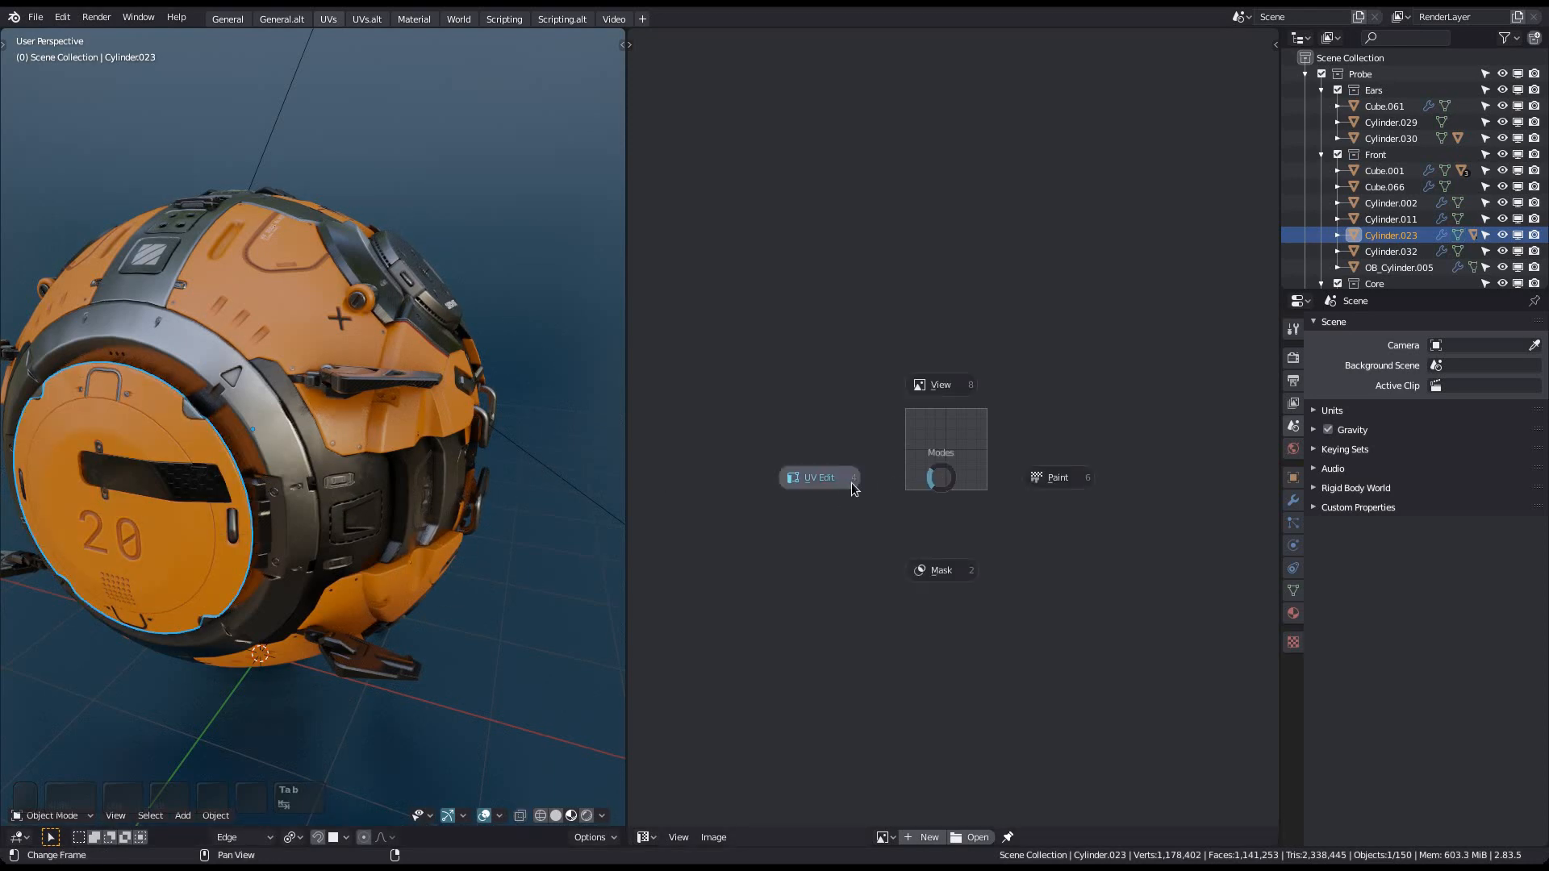
click(850, 483)
ctrl+middle_drag(928, 460, 898, 413)
Examine the unwrap, Stitch and trim tools that the DECALmachine pie menu offers in the UV editor, and dismiss the menu
key(d)
key(Escape)
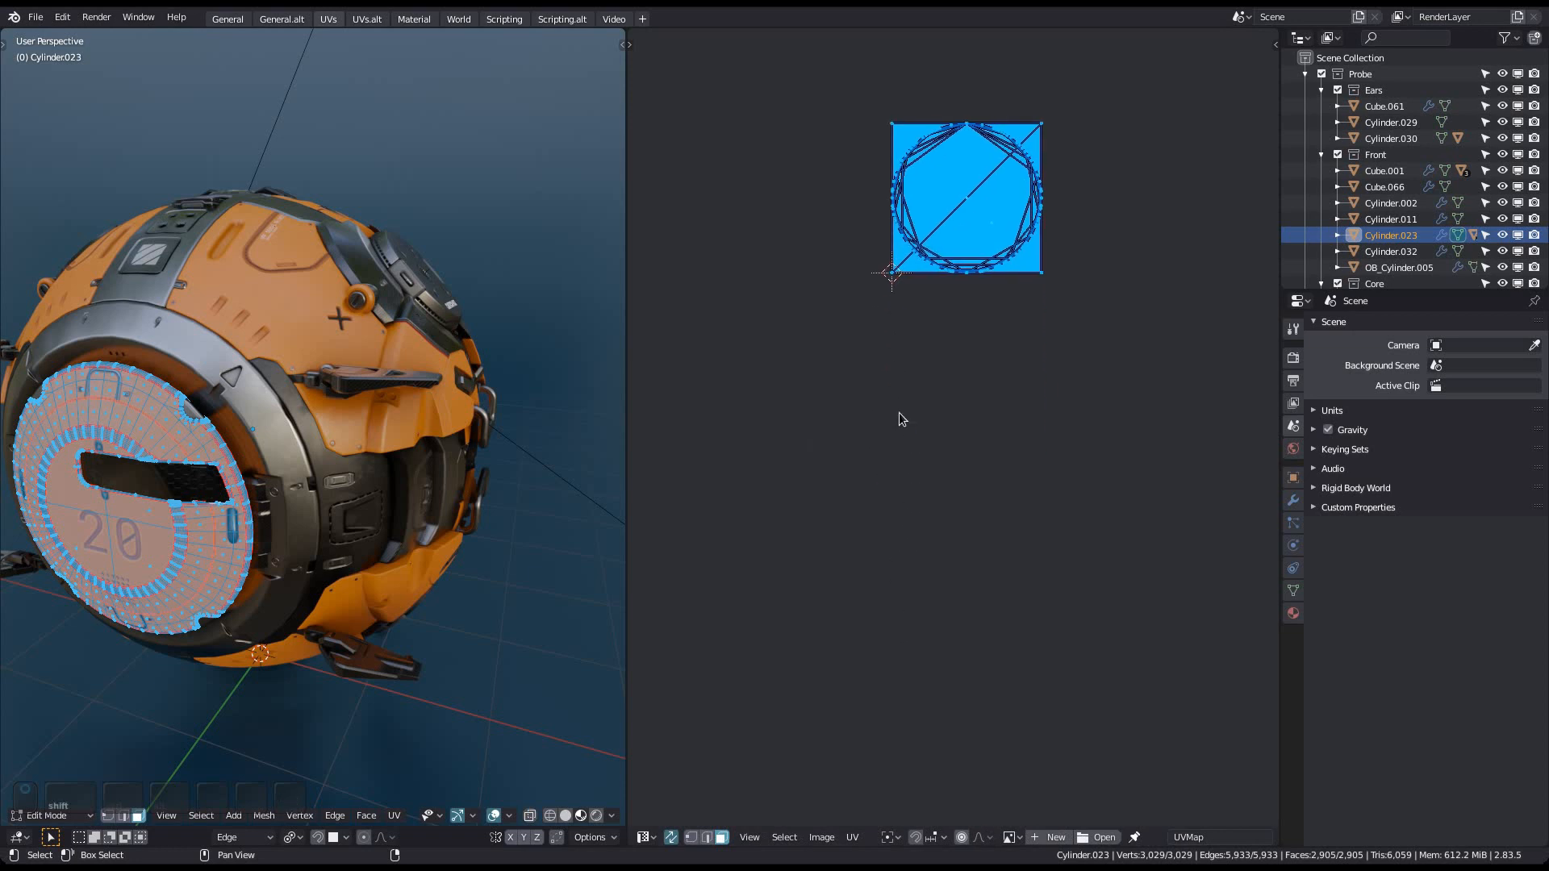
key(d)
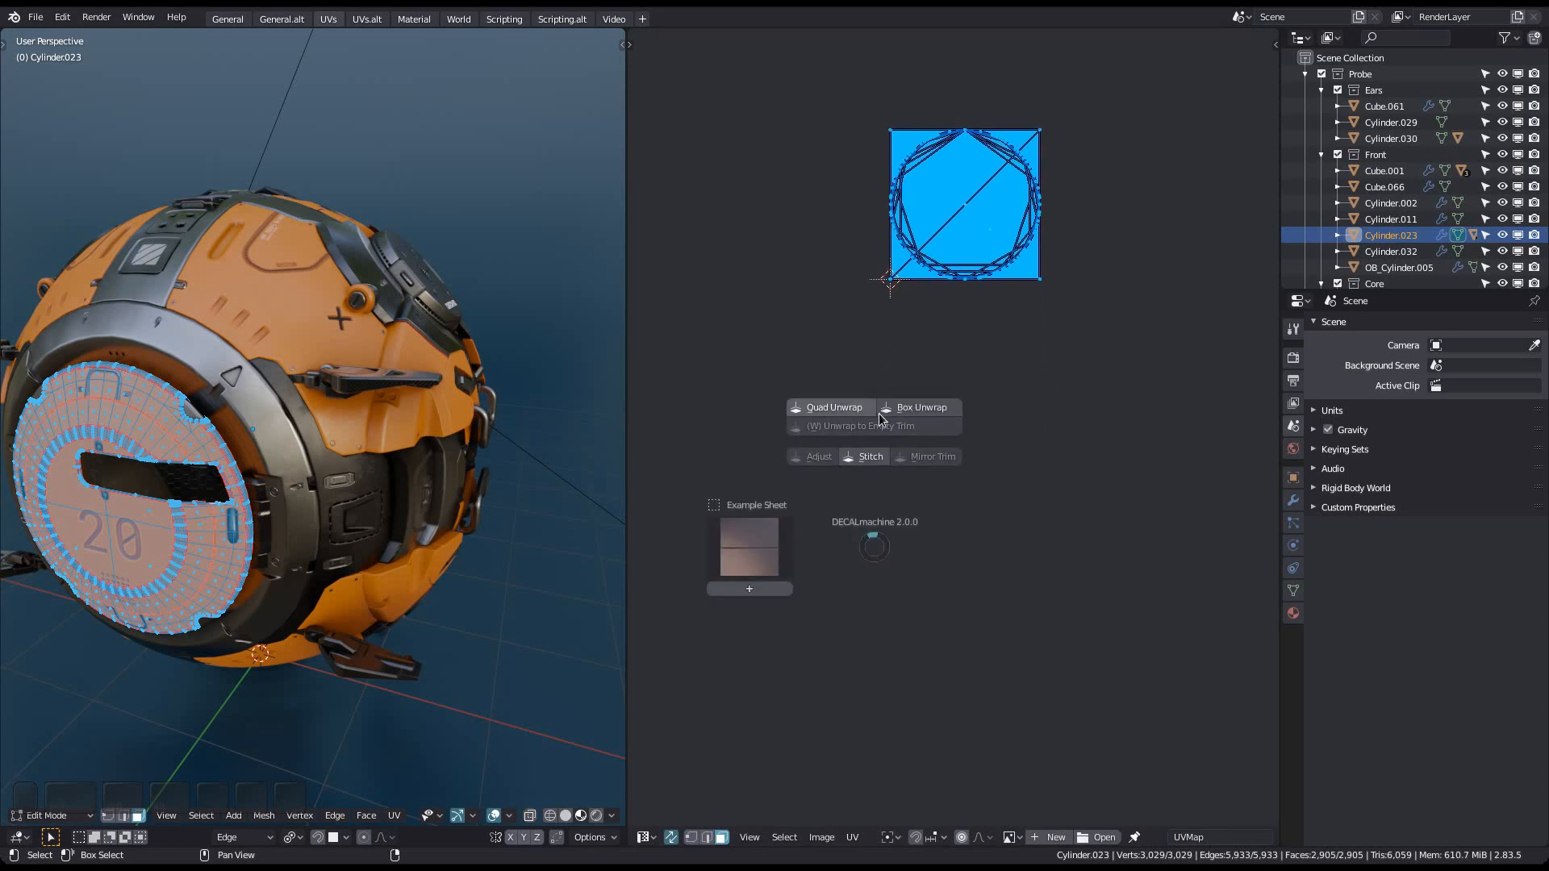
key(Escape)
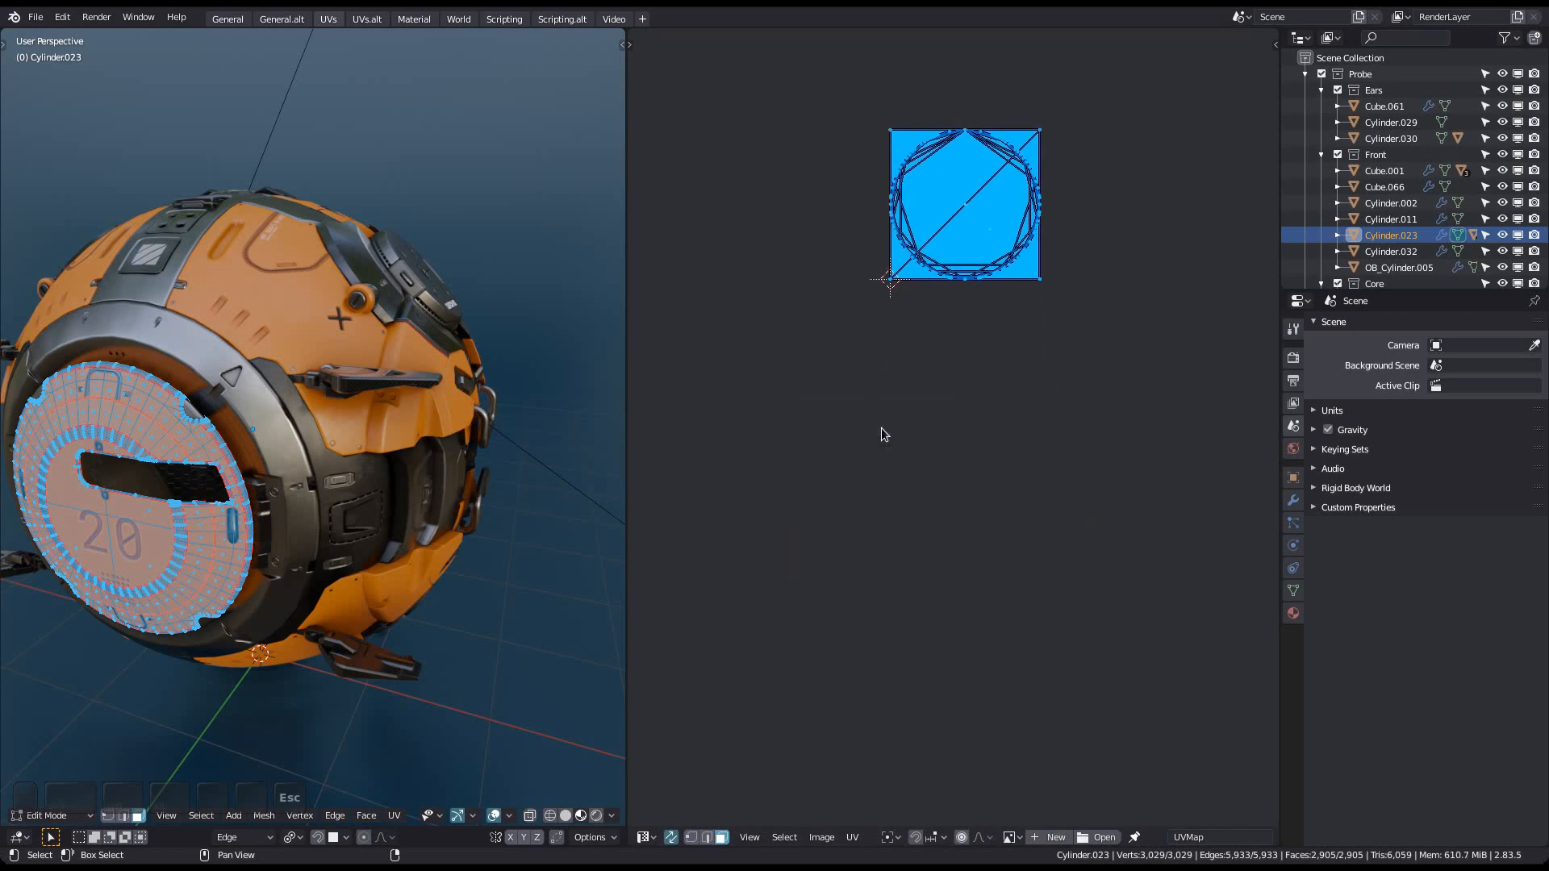
key(d)
key(Escape)
key(d)
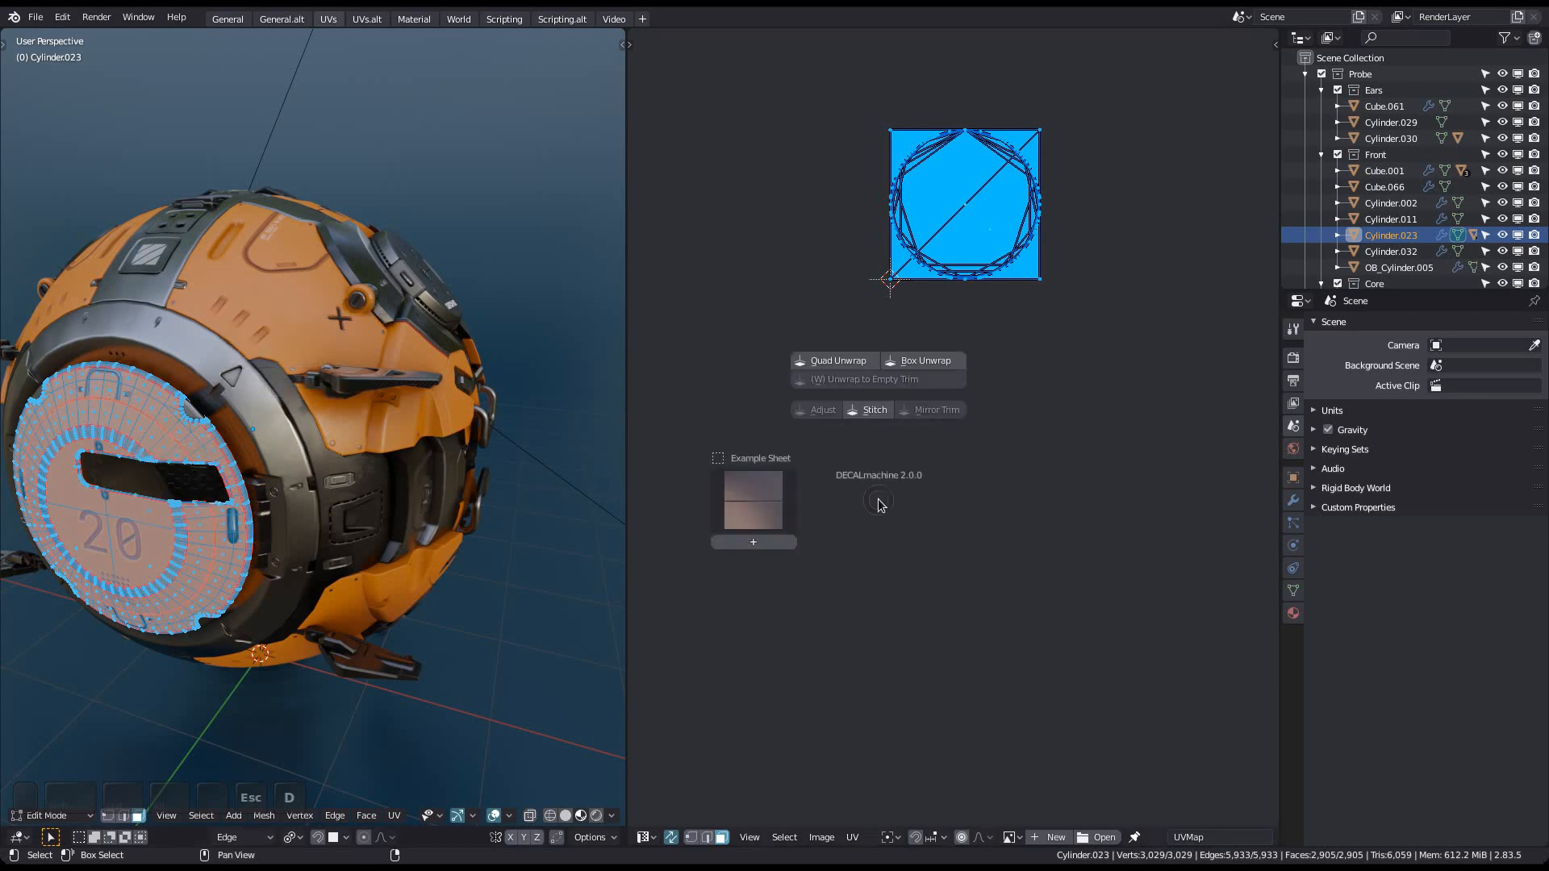
key(Escape)
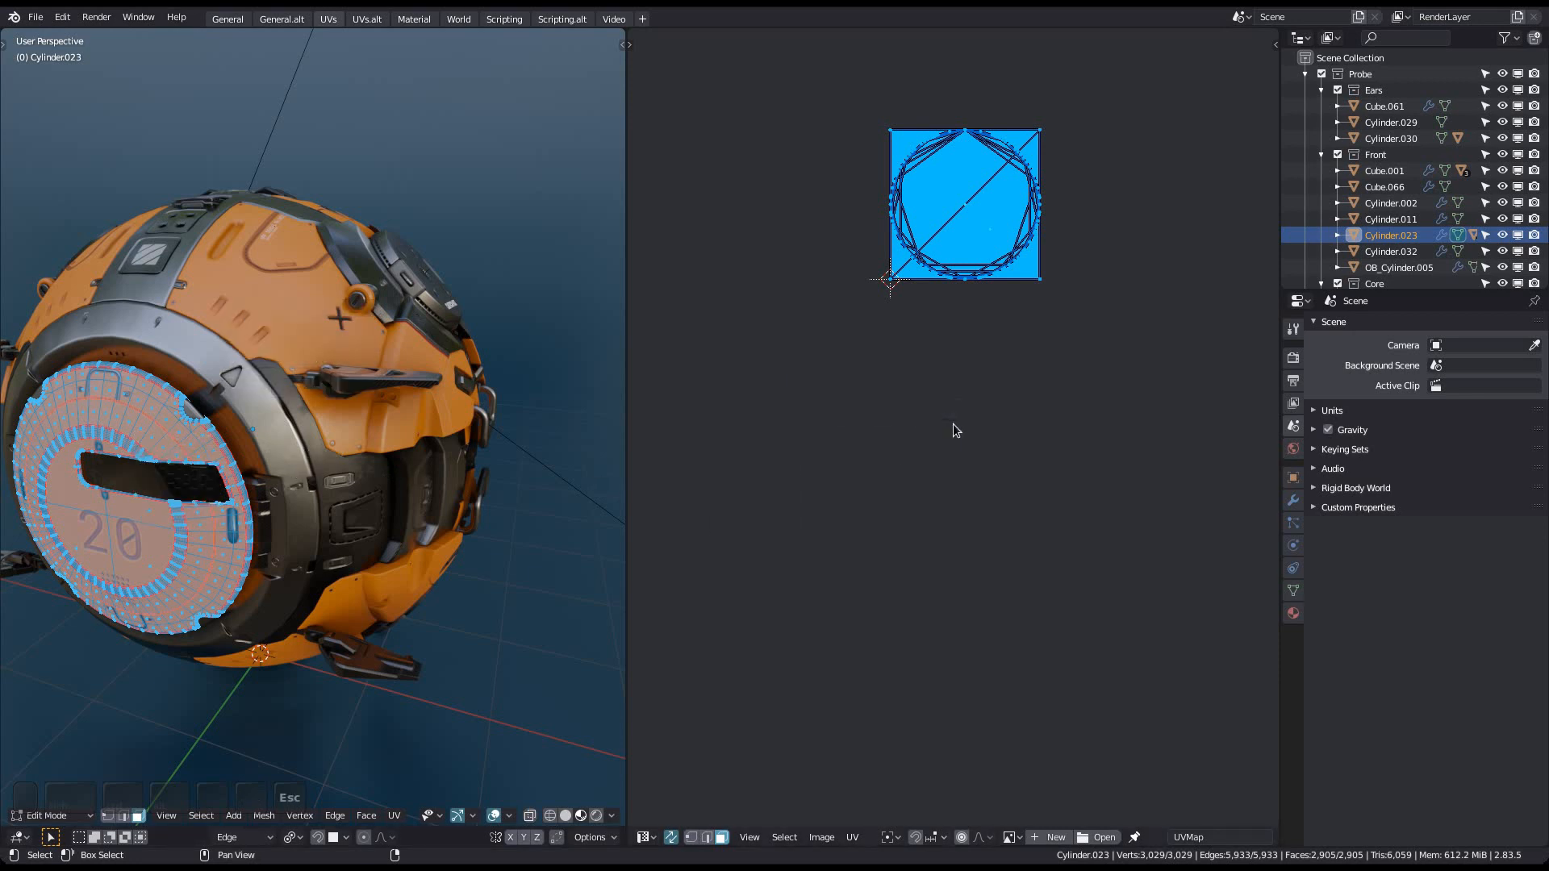
key(d)
key(Escape)
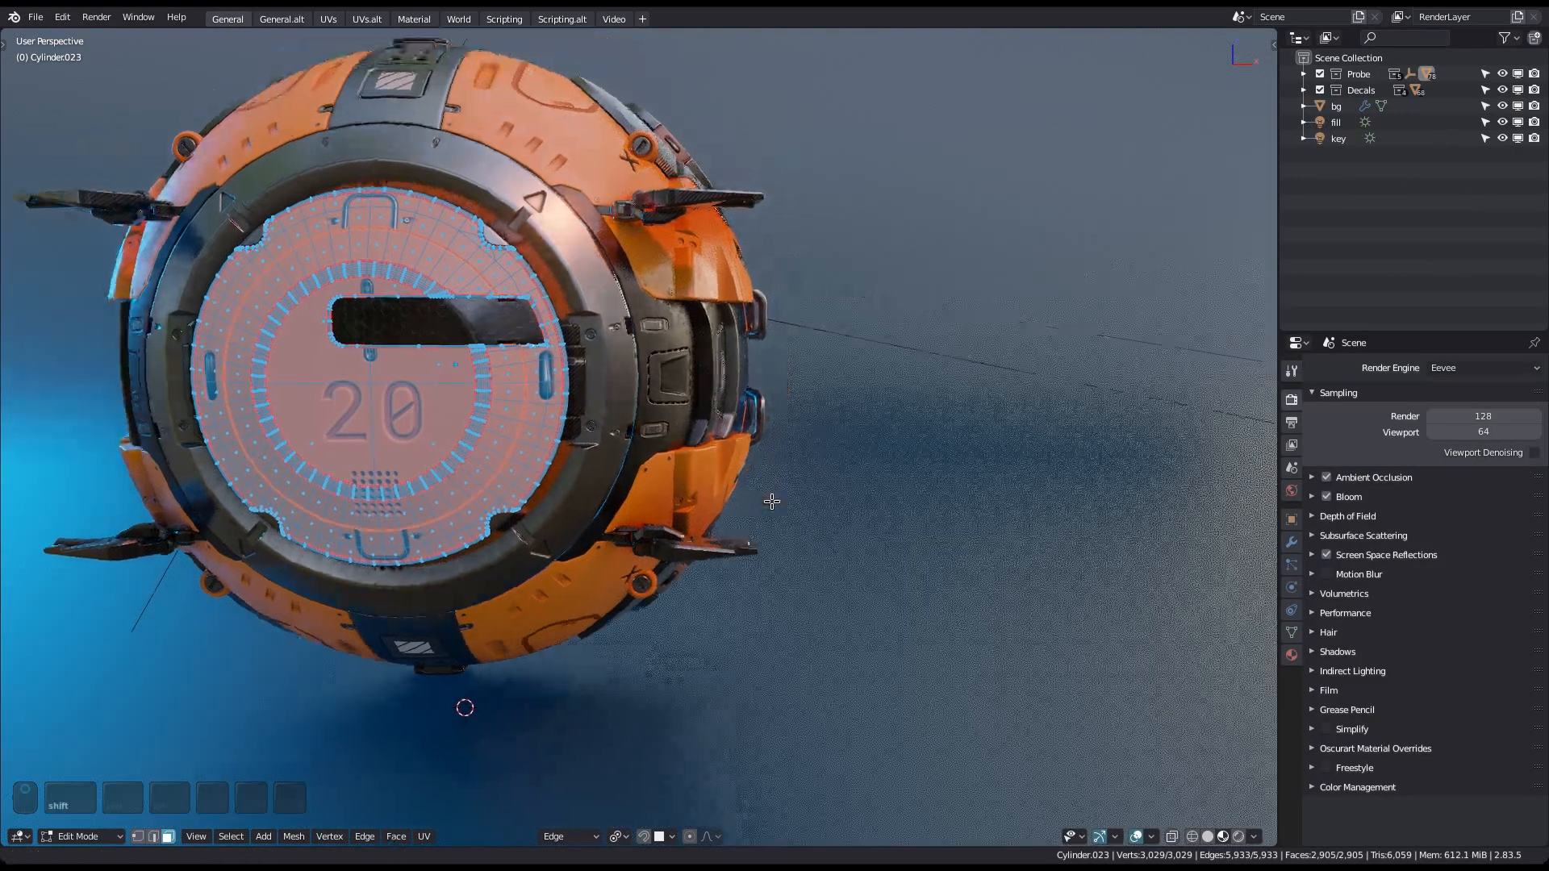
Return the front plate to Object Mode in the General workspace and deselect everything
key(Tab)
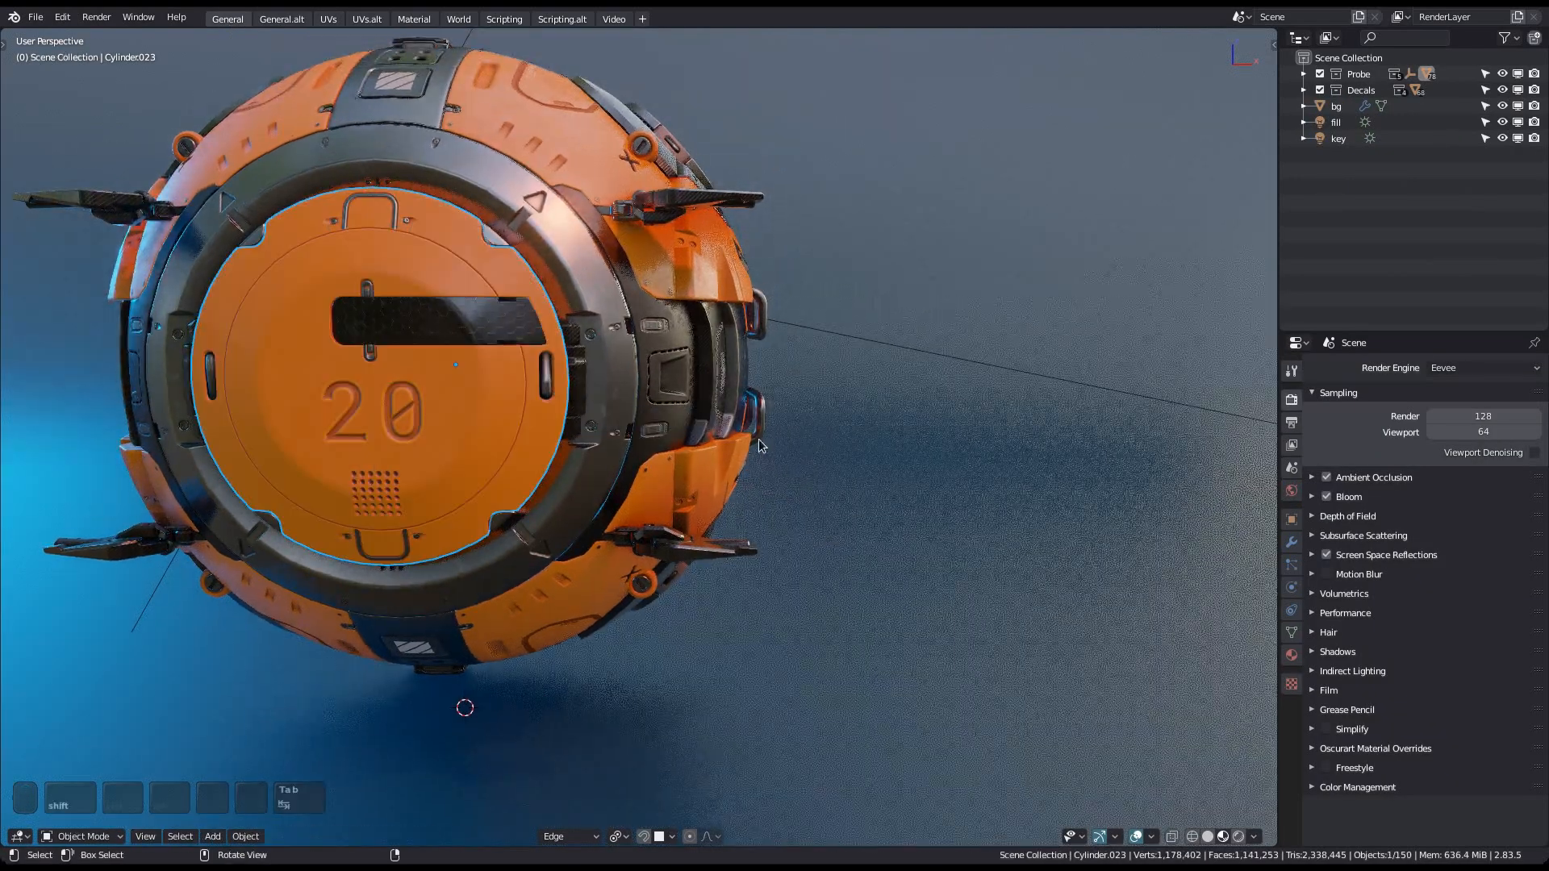
shift+middle_drag(483, 352, 623, 400)
key(a)
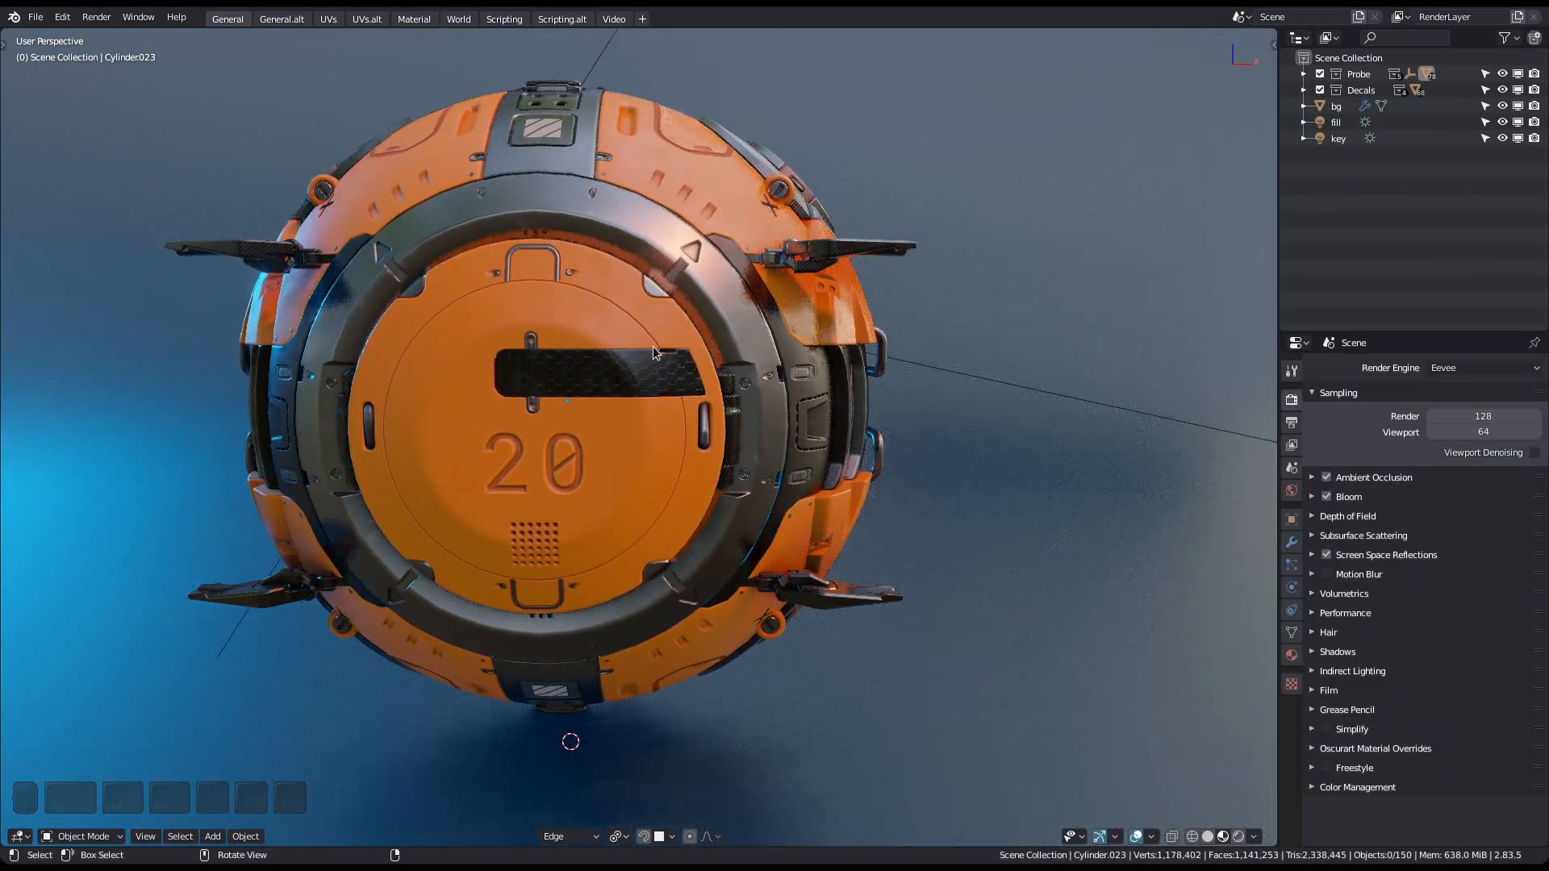
Insert the DECALmachine logo decal from the MyDecals library over the black hexagon panel and scale it down
key(d)
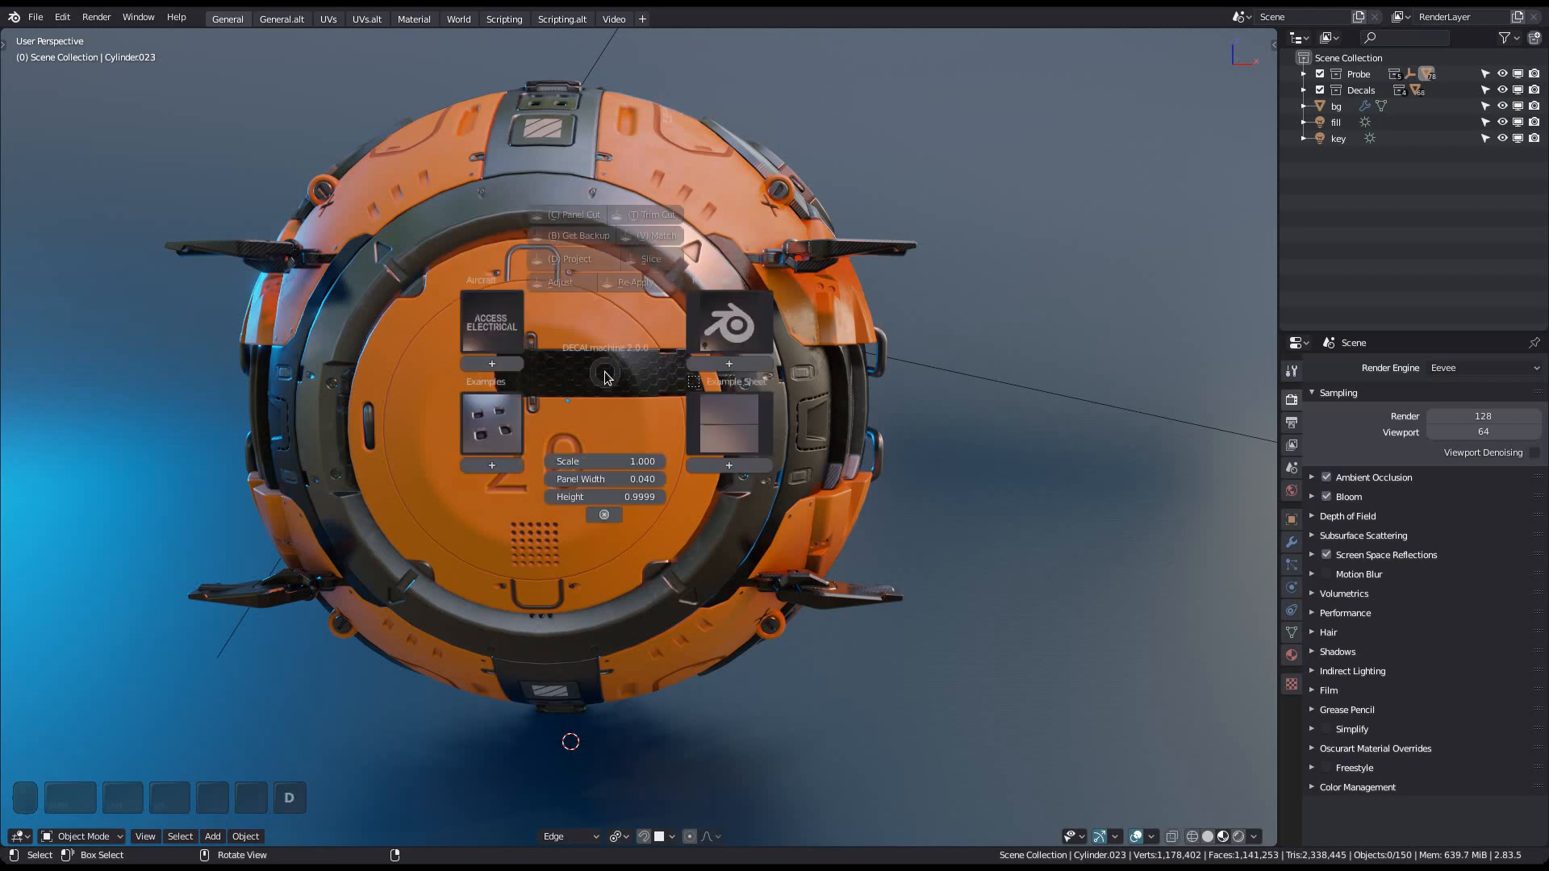
click(734, 333)
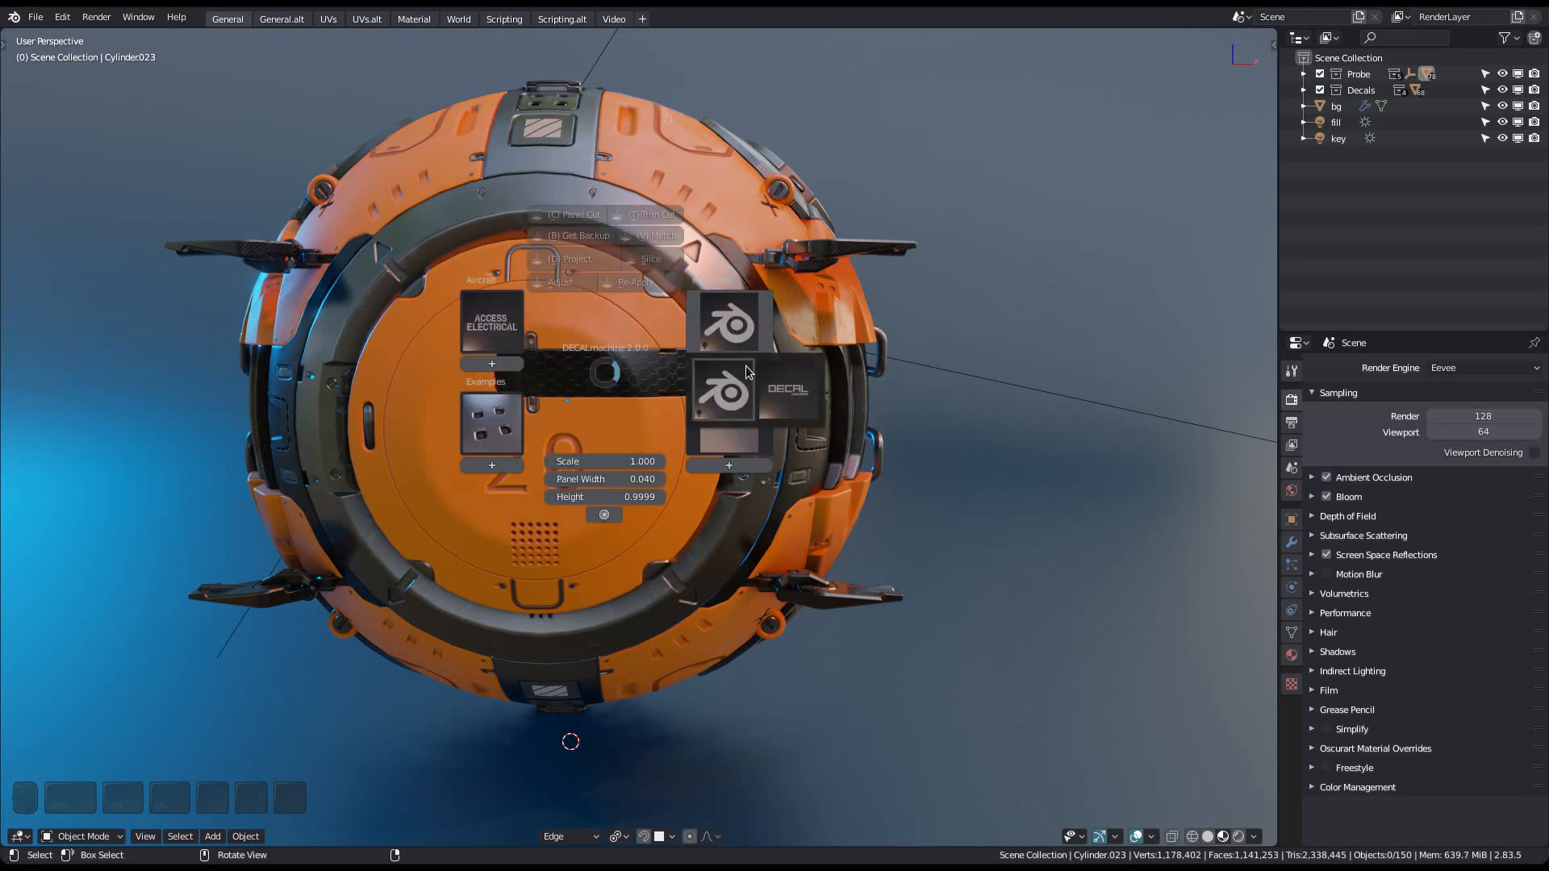
click(801, 401)
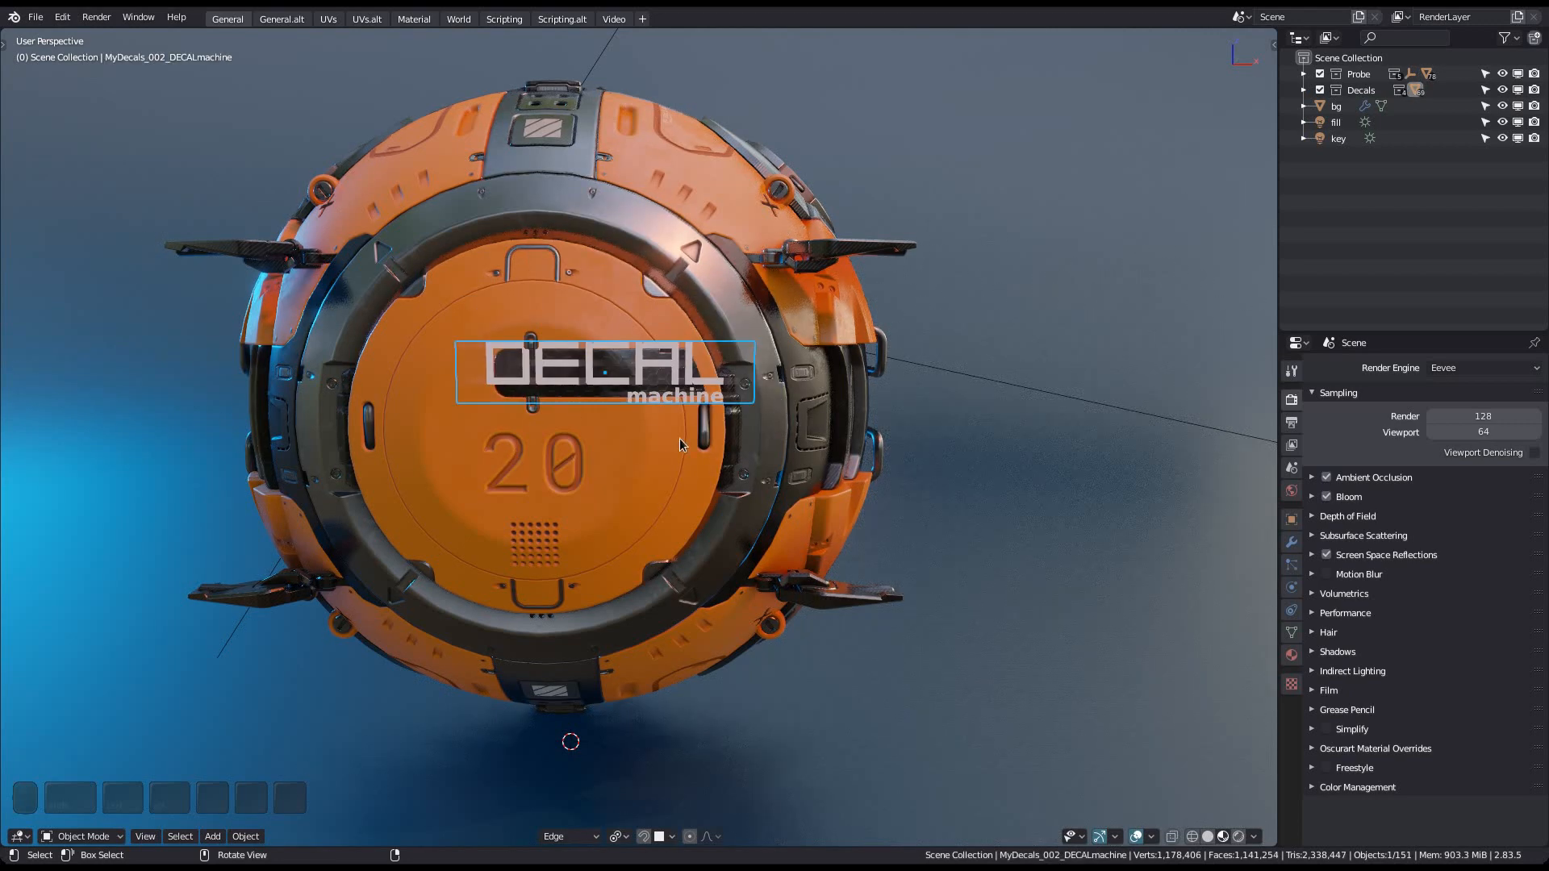
key(s)
click(674, 399)
Center the DECALmachine logo decal within the black hexagon panel and enlarge it by a factor of about 1.08
ctrl+middle_drag(533, 379, 589, 477)
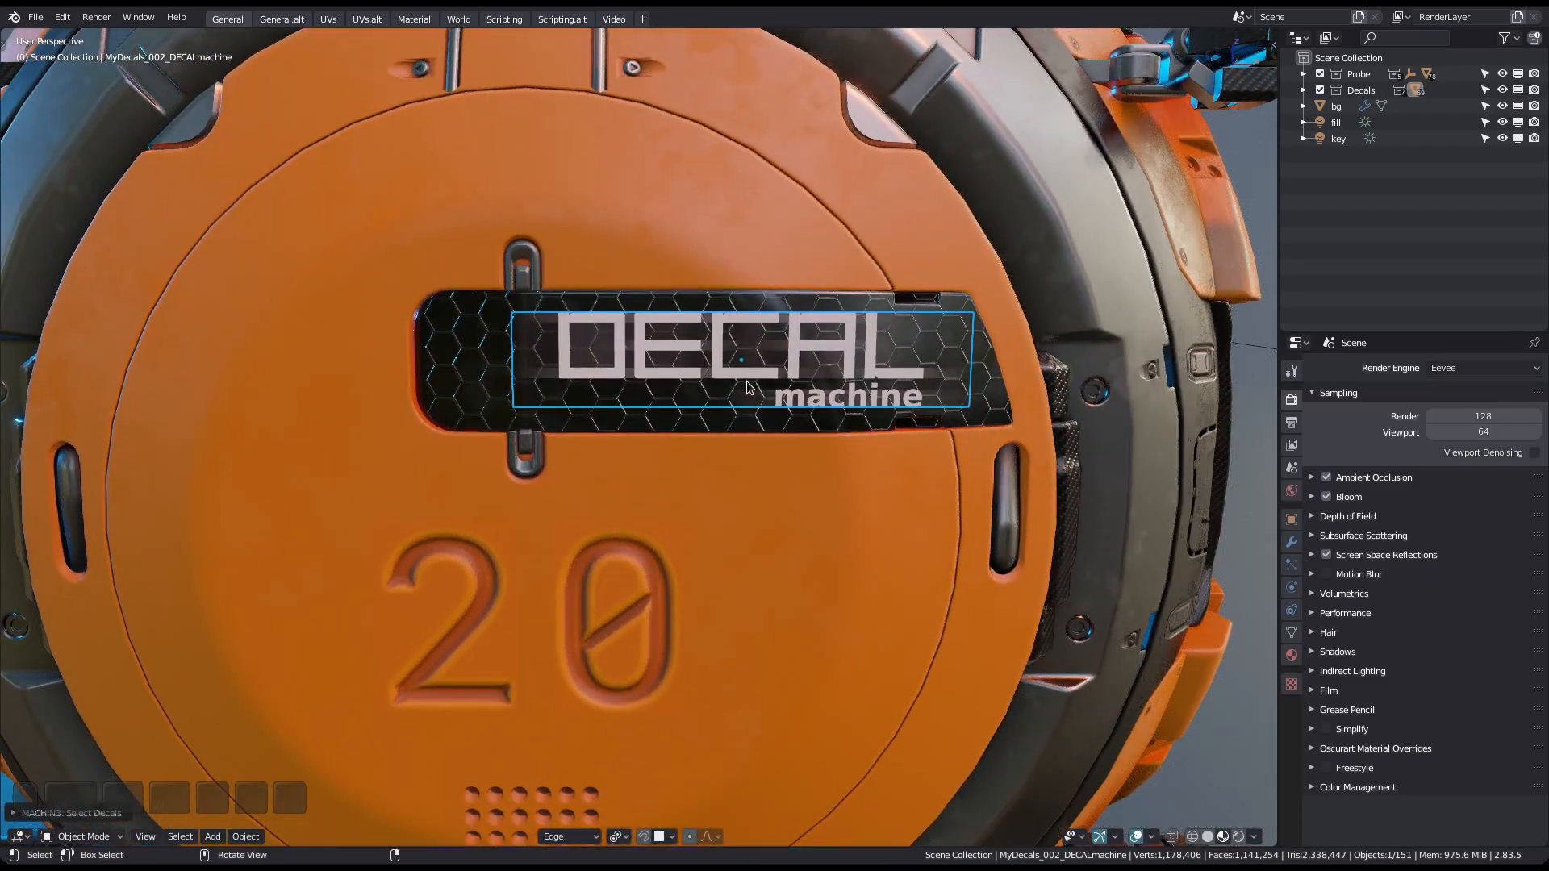
key(g)
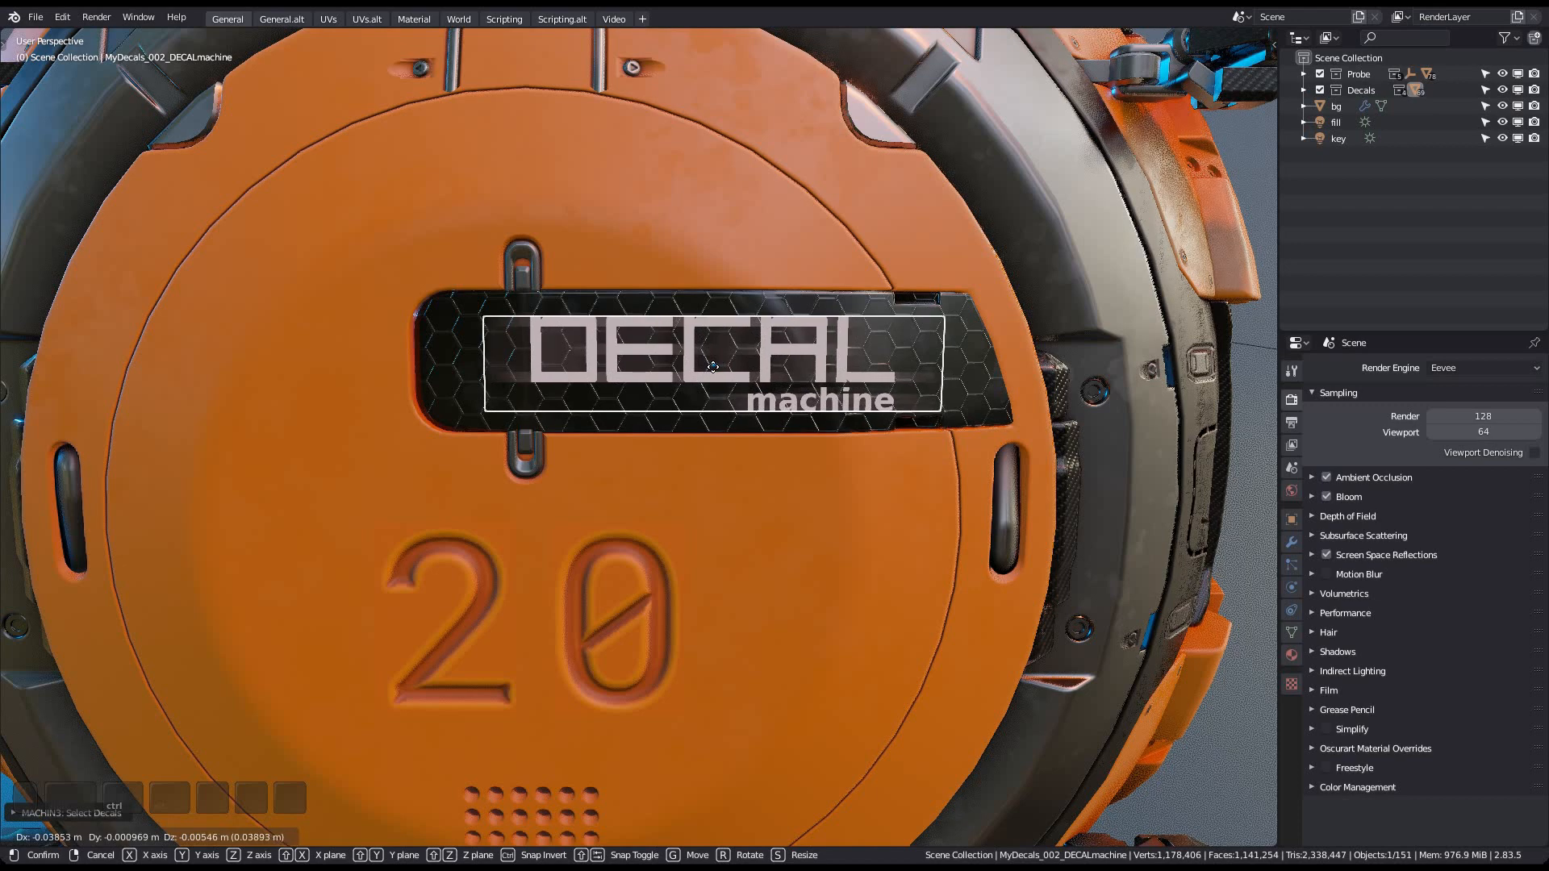
click(713, 369)
key(s)
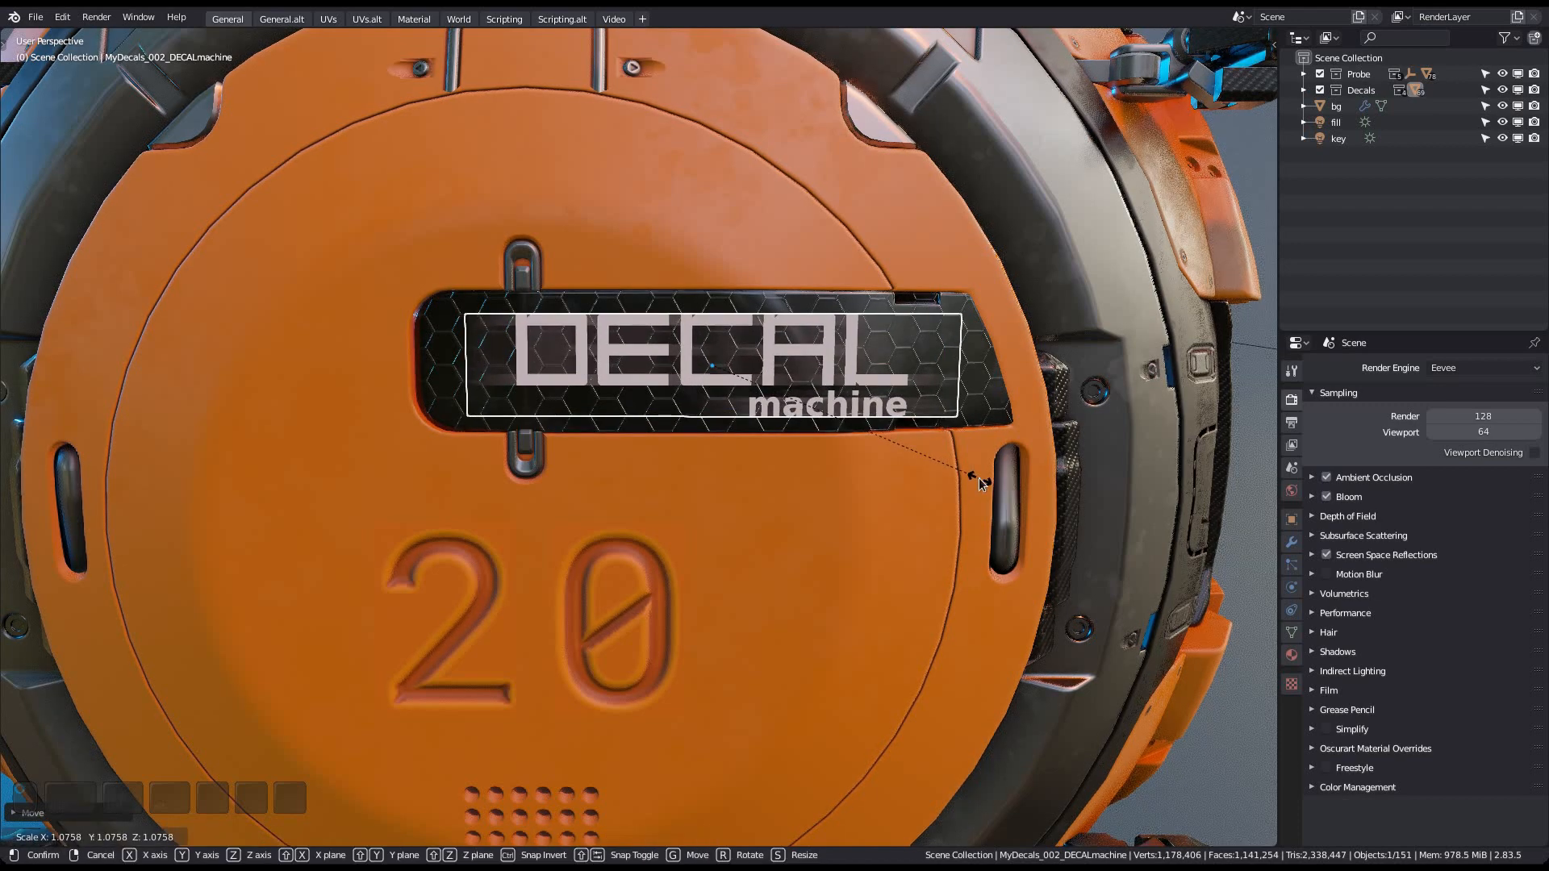
click(948, 430)
Project the DECALmachine logo decal onto the curved black hexagon panel
key(d)
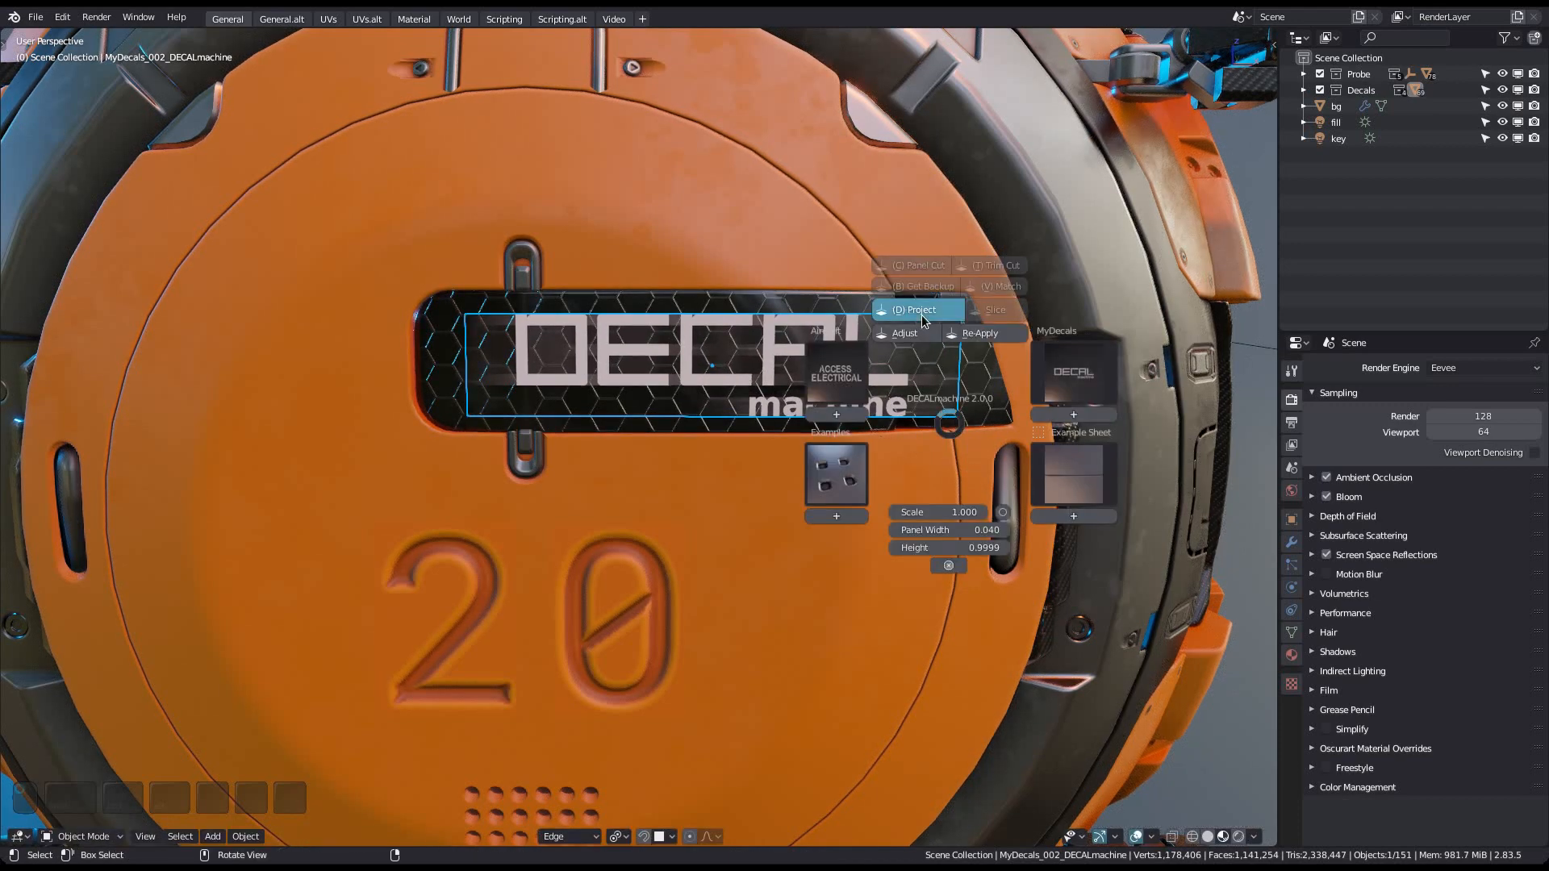
key(d)
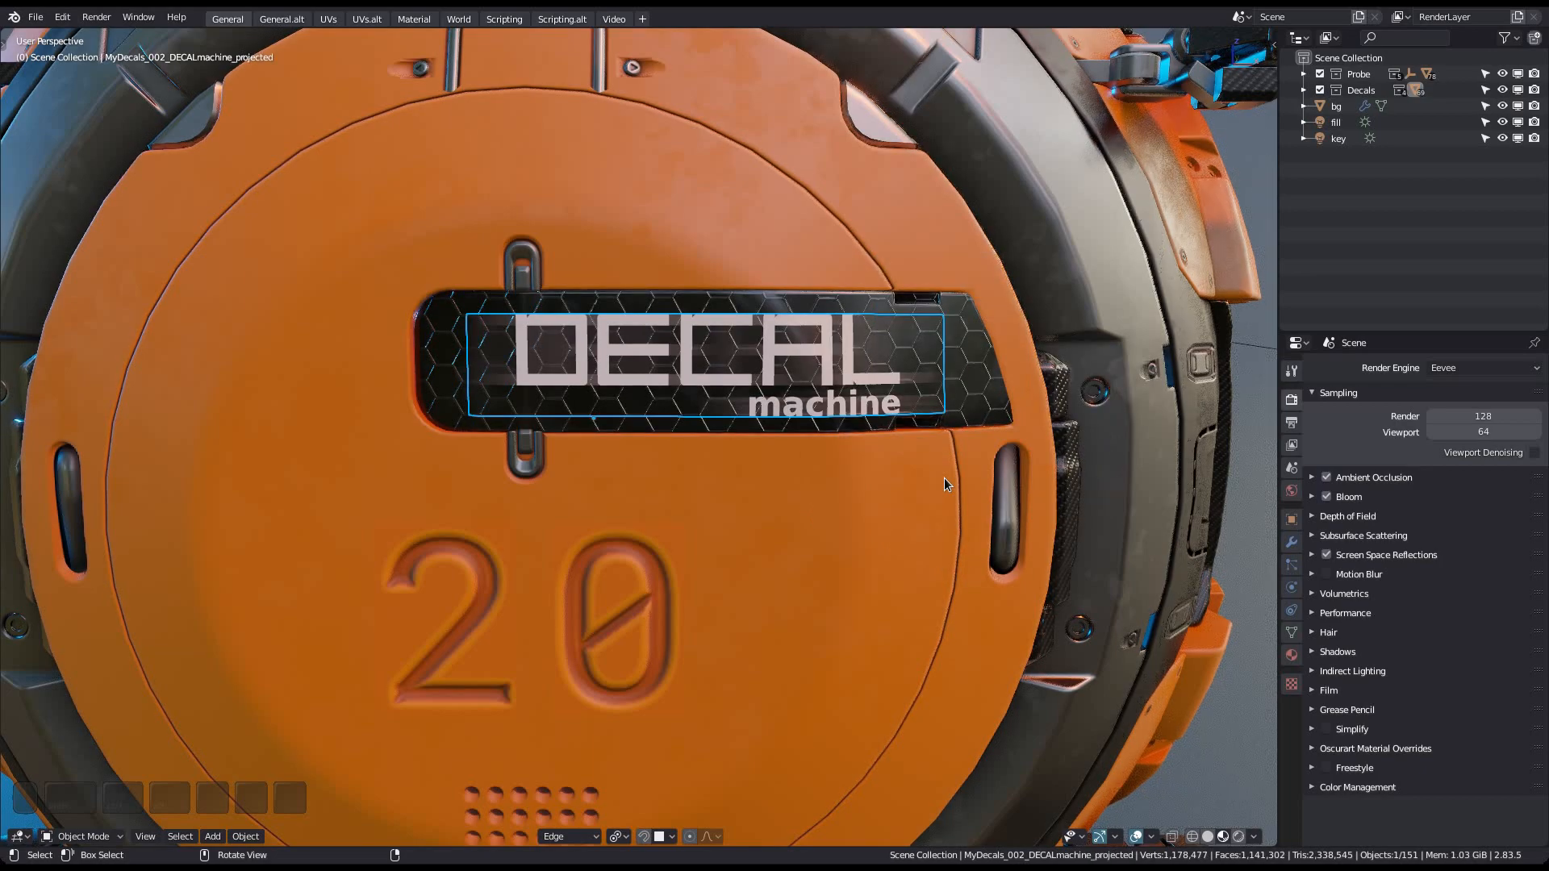
scroll(789, 555, down, 6)
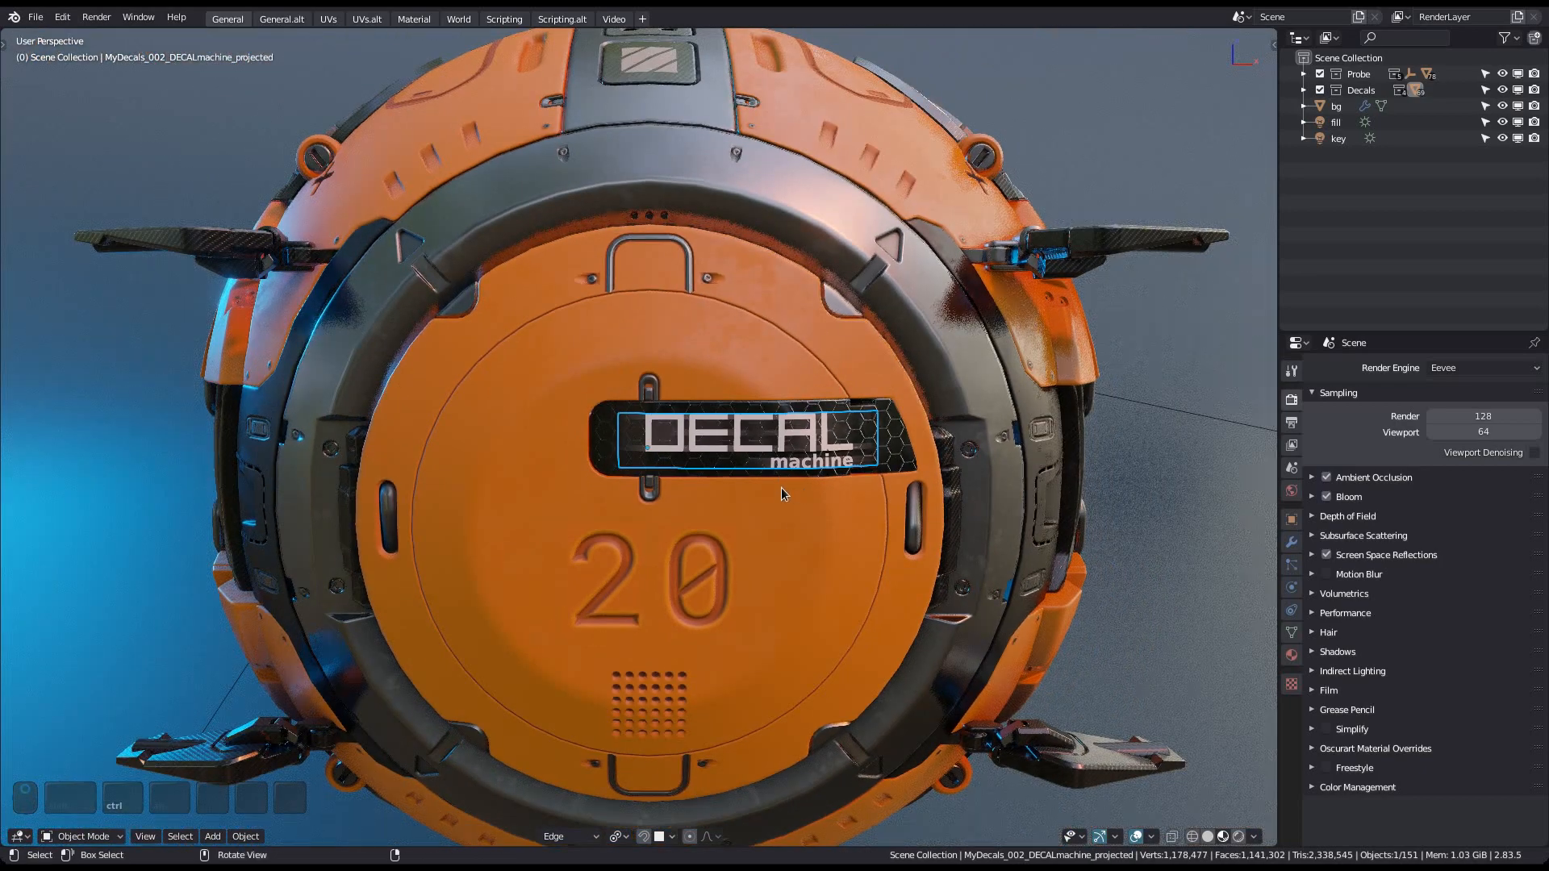
middle_drag(781, 487, 622, 479)
Insert the red button decal from the Examples library inside the front plate's upper handle and scale it down to fit
ctrl+middle_drag(389, 408, 644, 511)
middle_drag(651, 510, 687, 535)
ctrl+middle_drag(663, 478, 673, 586)
key(d)
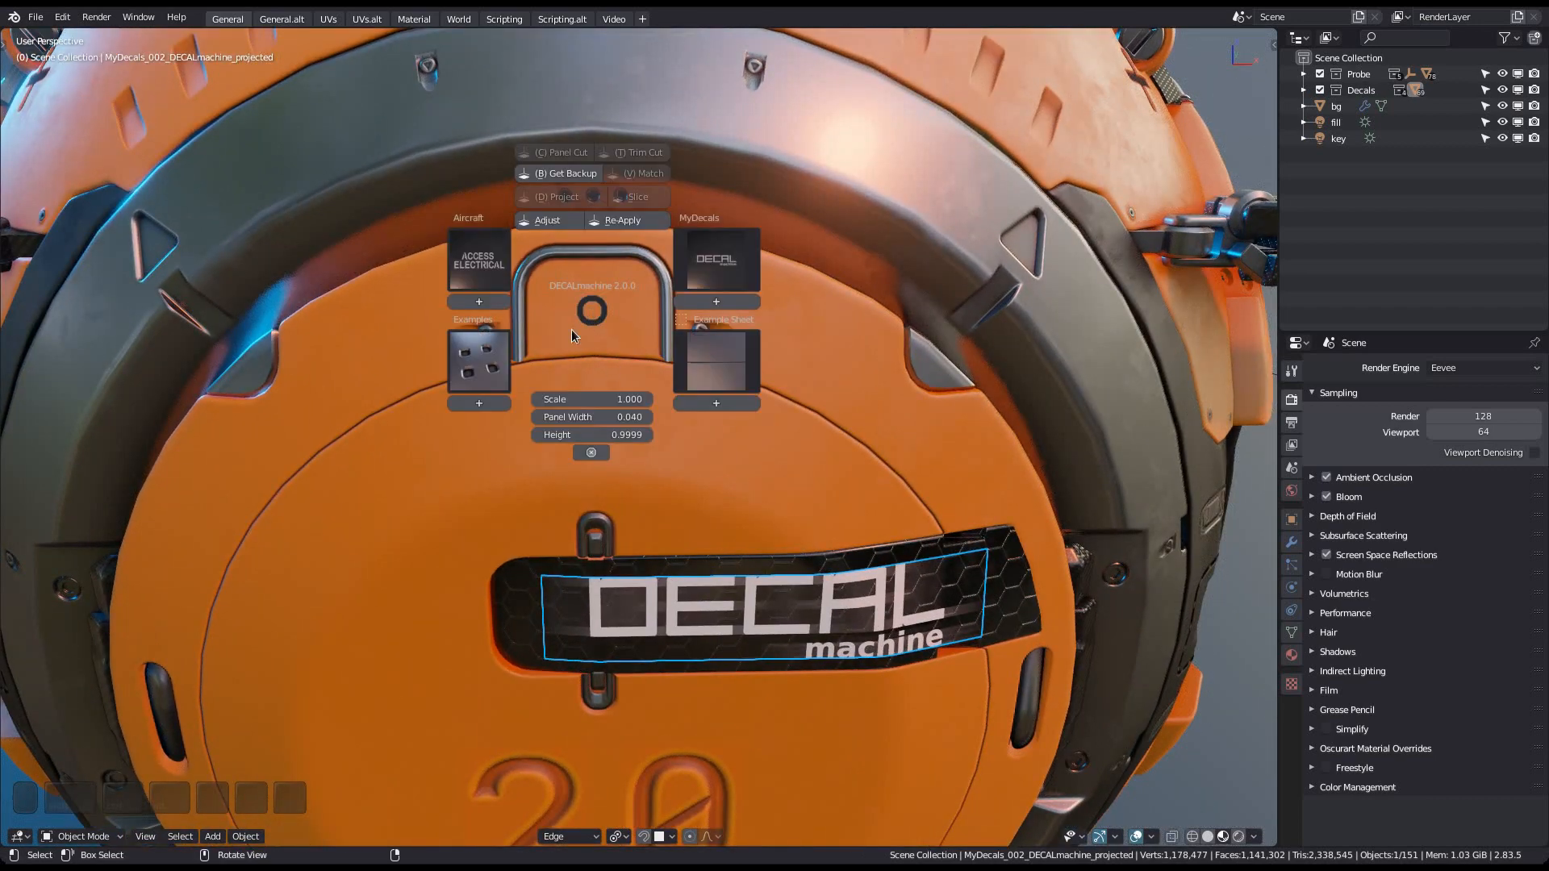
click(487, 365)
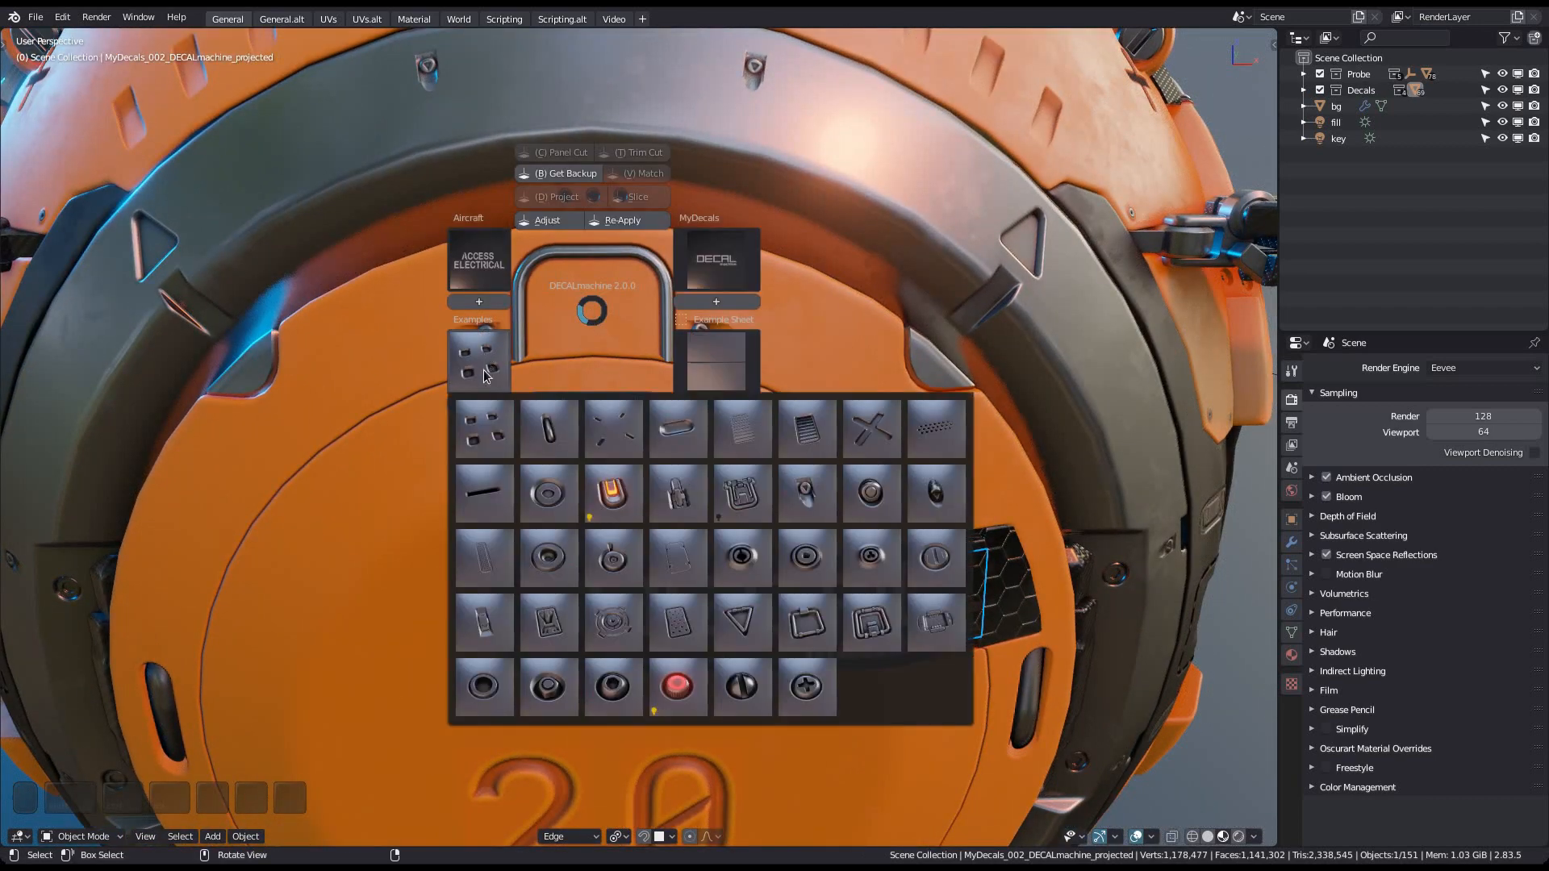
click(678, 689)
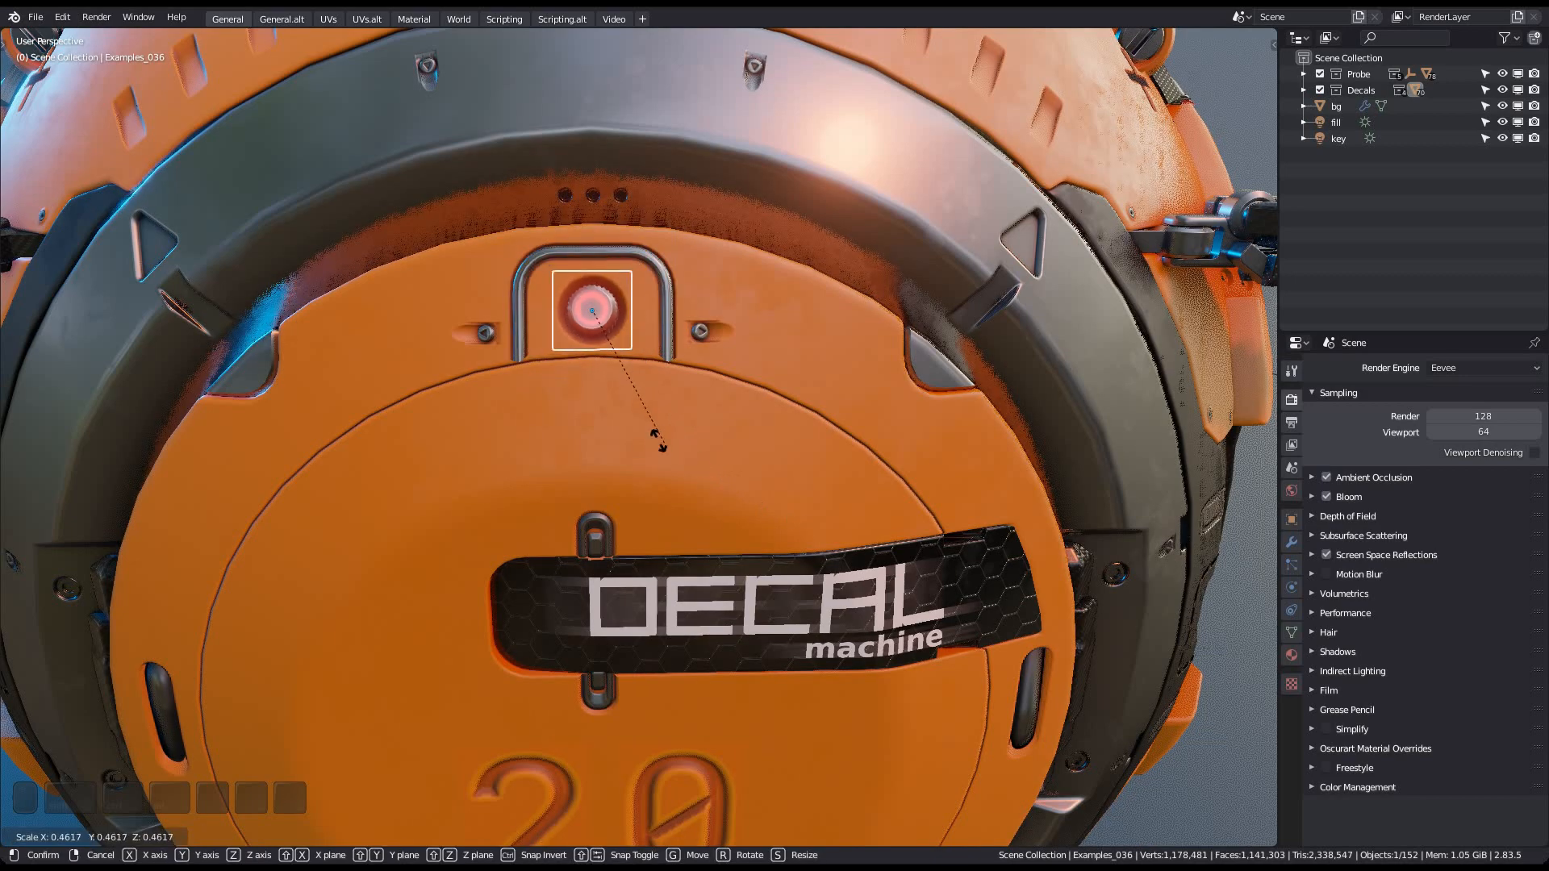
click(612, 380)
Inspect the new decals up close, clear the selection, and view the whole probe from the front
key(f)
middle_drag(659, 534, 632, 364)
scroll(726, 625, down, 7)
key(a)
scroll(703, 635, down, 5)
scroll(701, 630, down, 2)
scroll(633, 365, down, 2)
click(773, 601)
scroll(773, 602, down, 3)
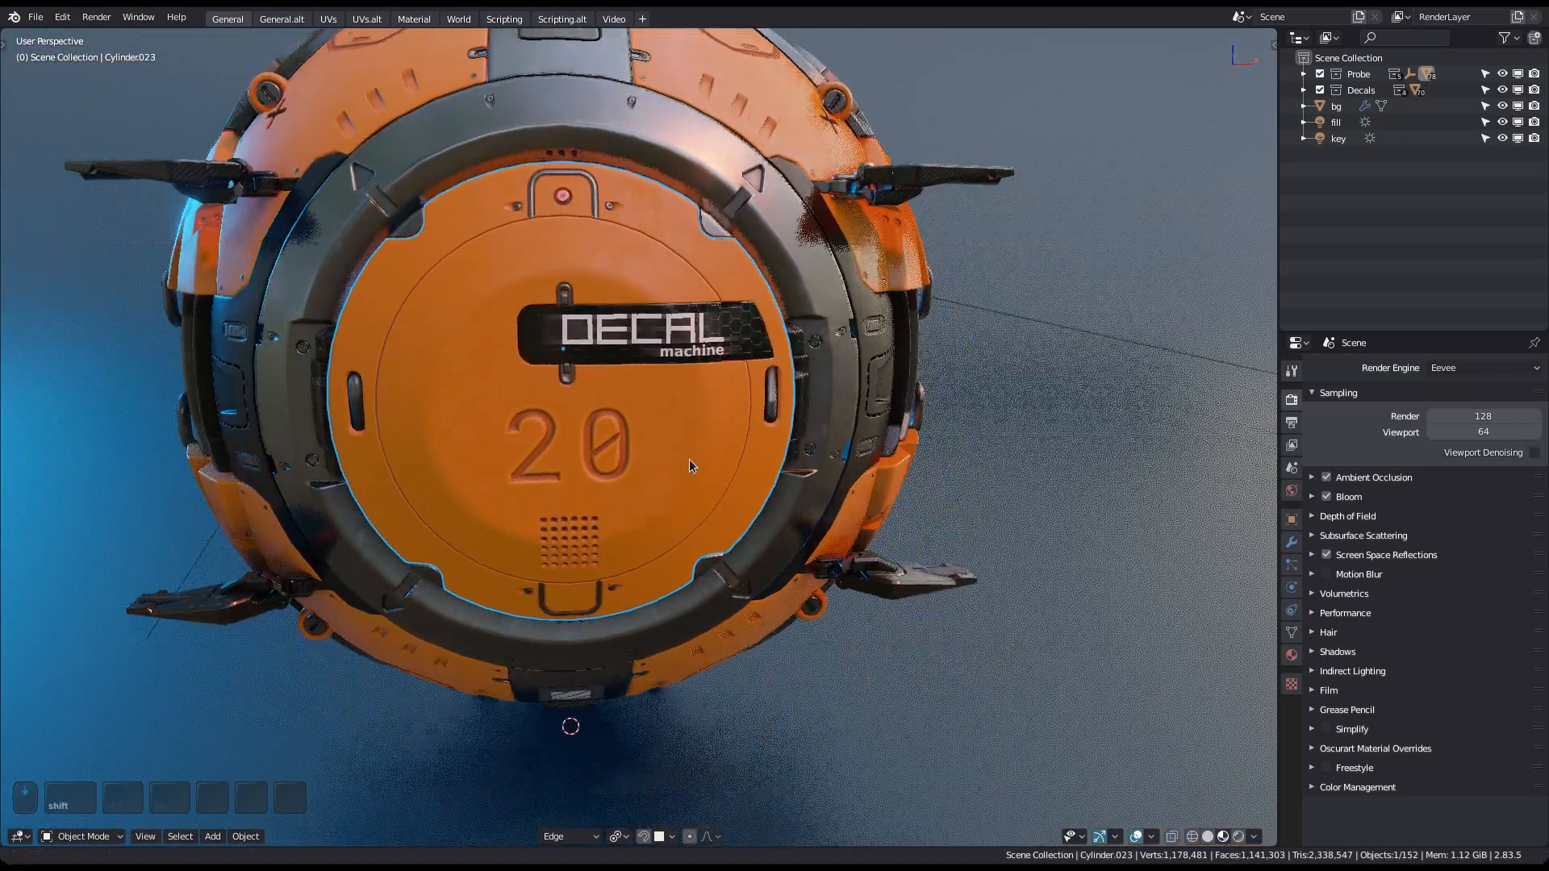
middle_drag(925, 473, 917, 465)
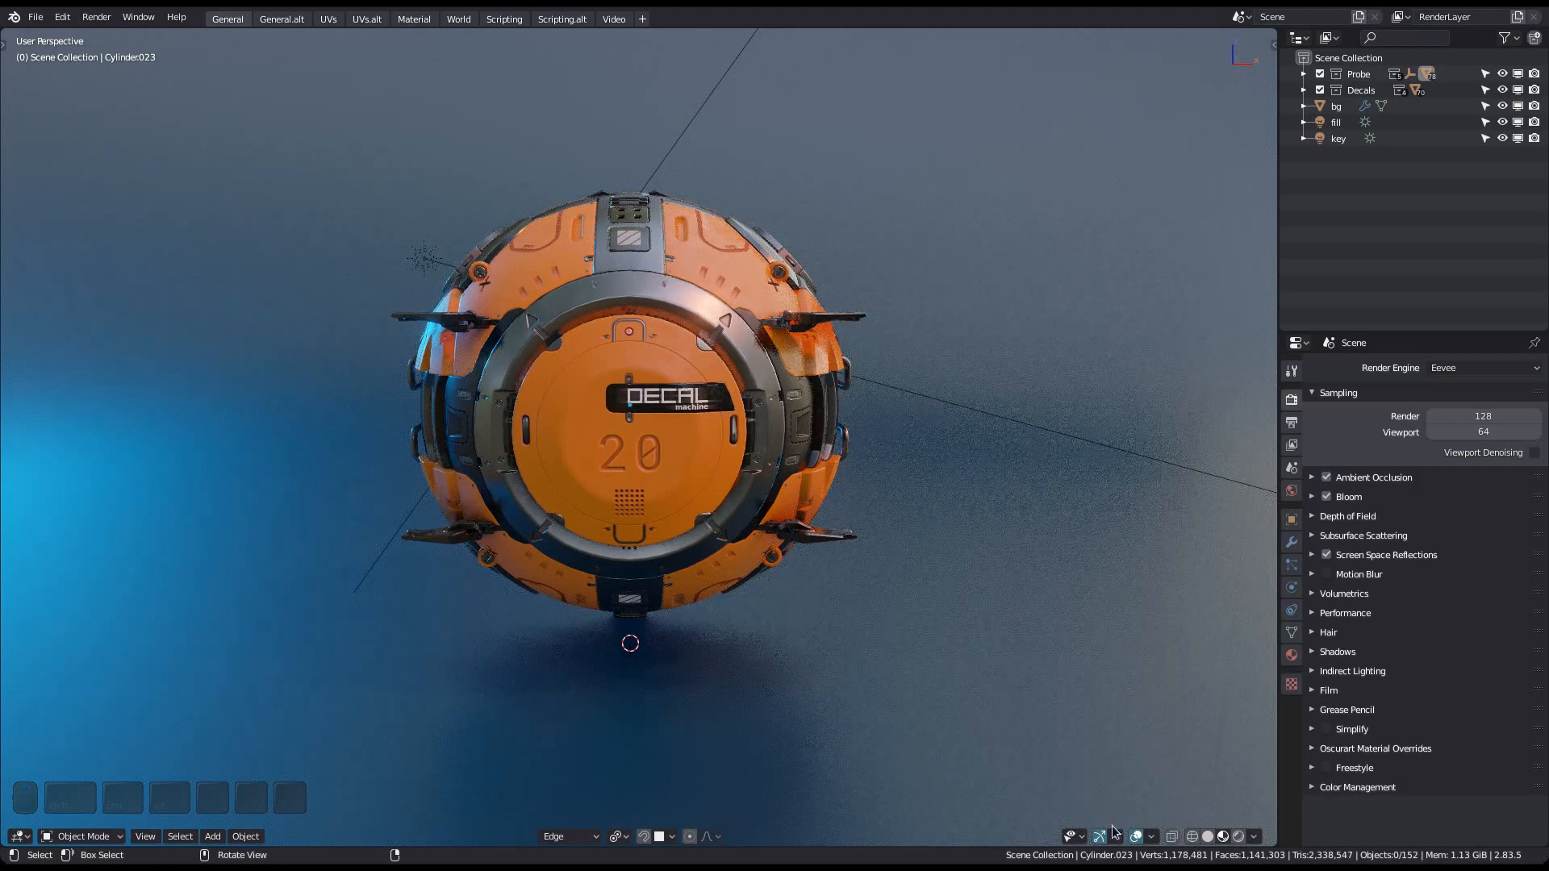